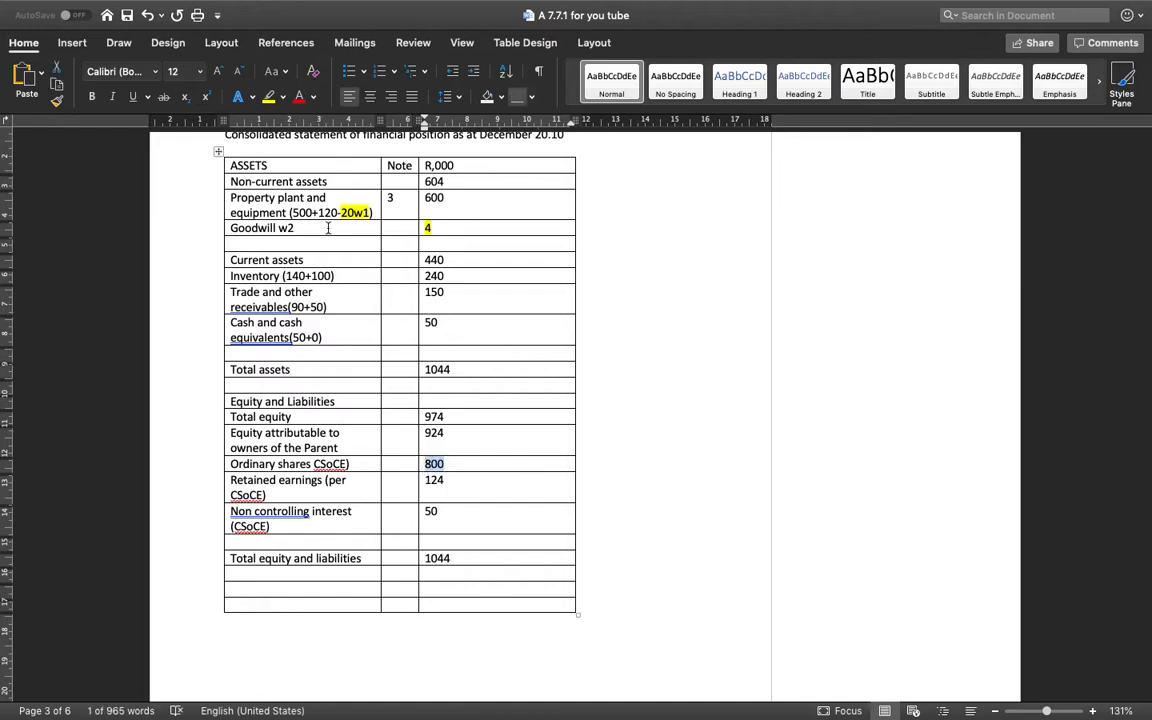
Highlight the ordinary shares amount in yellow and attach the comment "Only parent" to it.
click(268, 97)
click(76, 44)
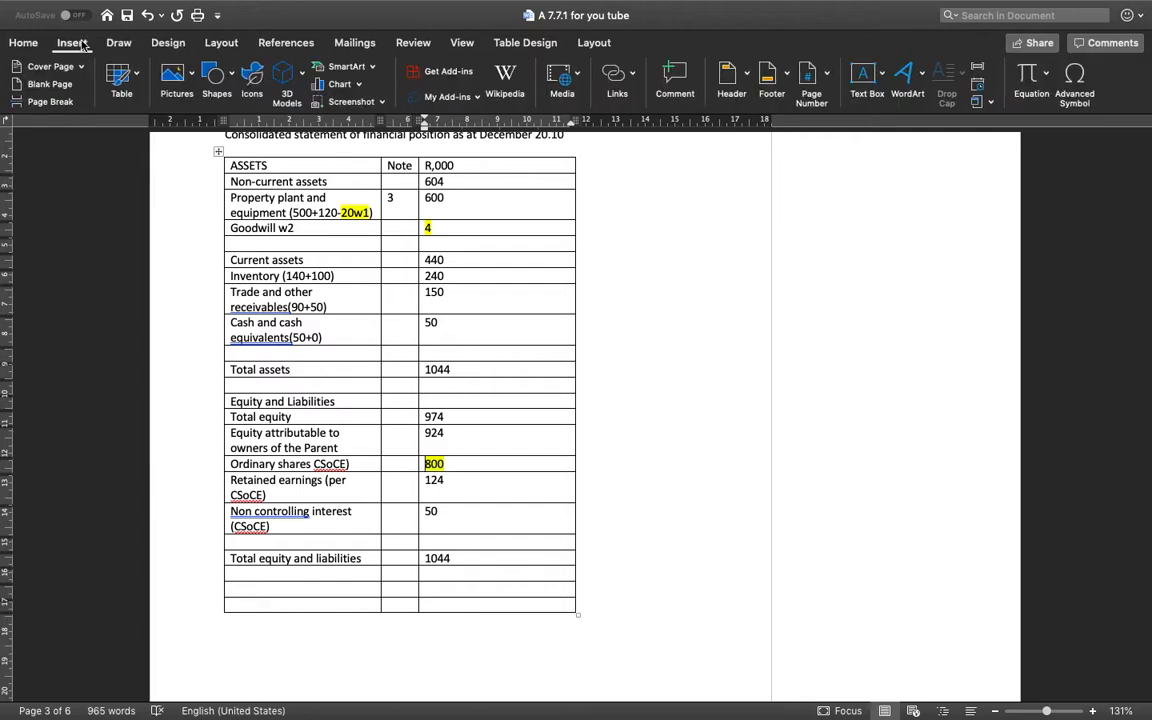
click(680, 76)
text(only parent)
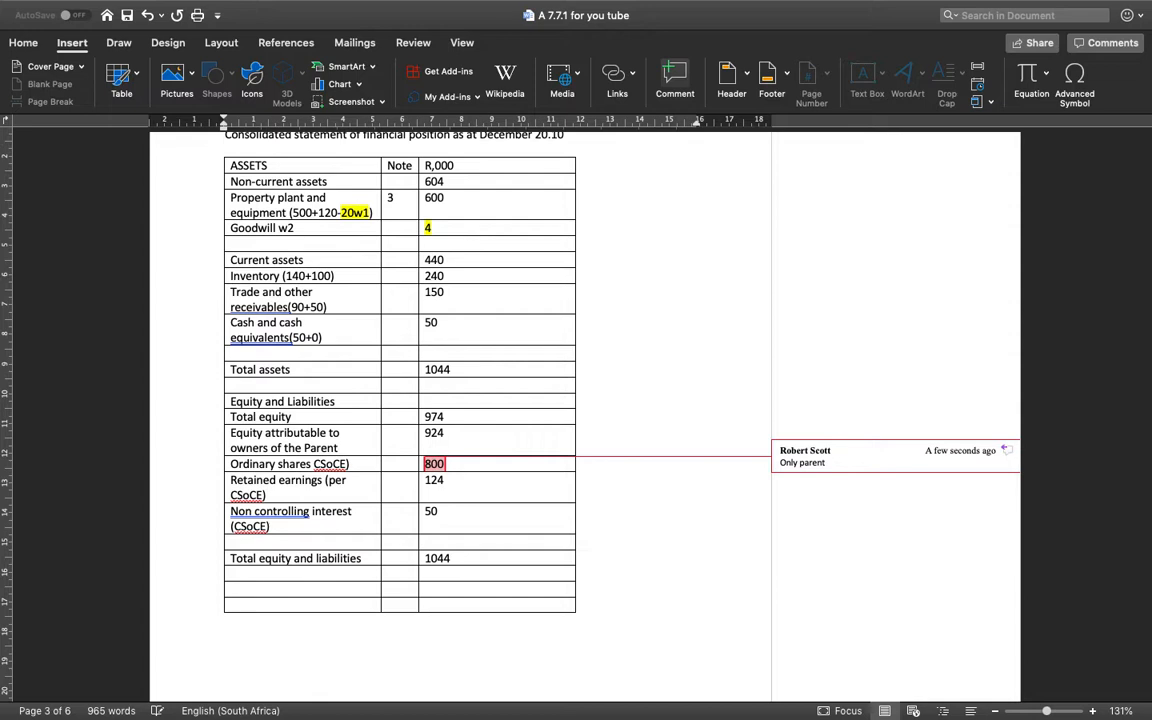
click(554, 481)
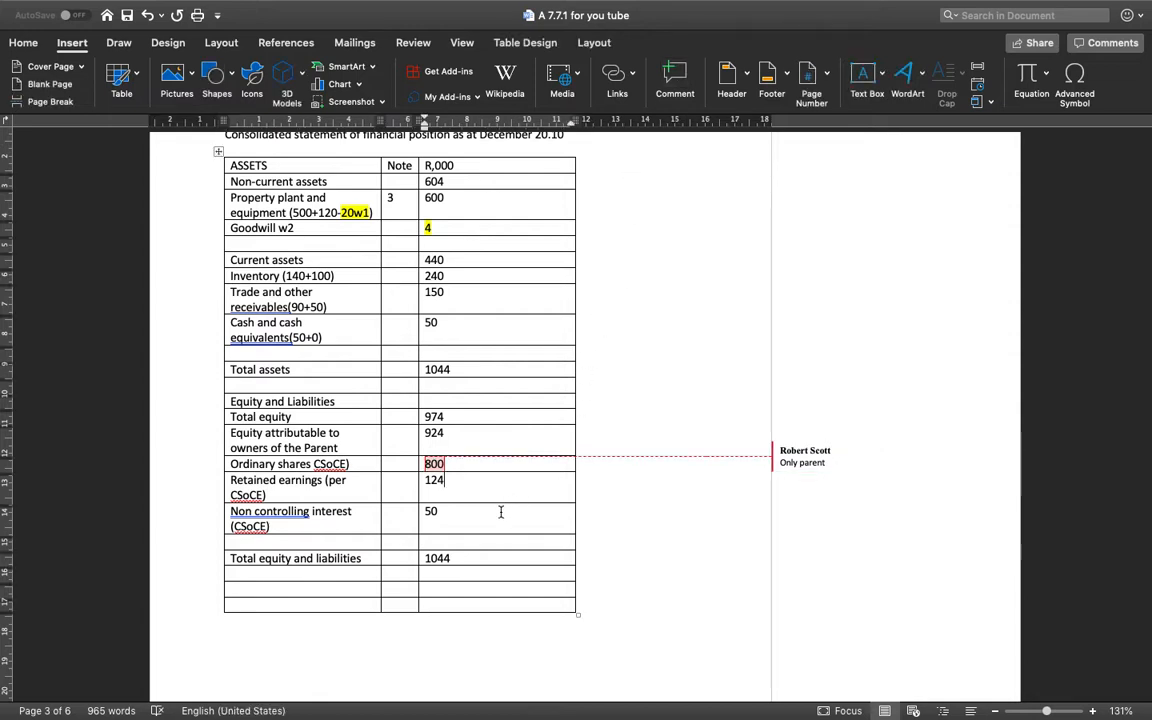
double_click(446, 464)
click(24, 43)
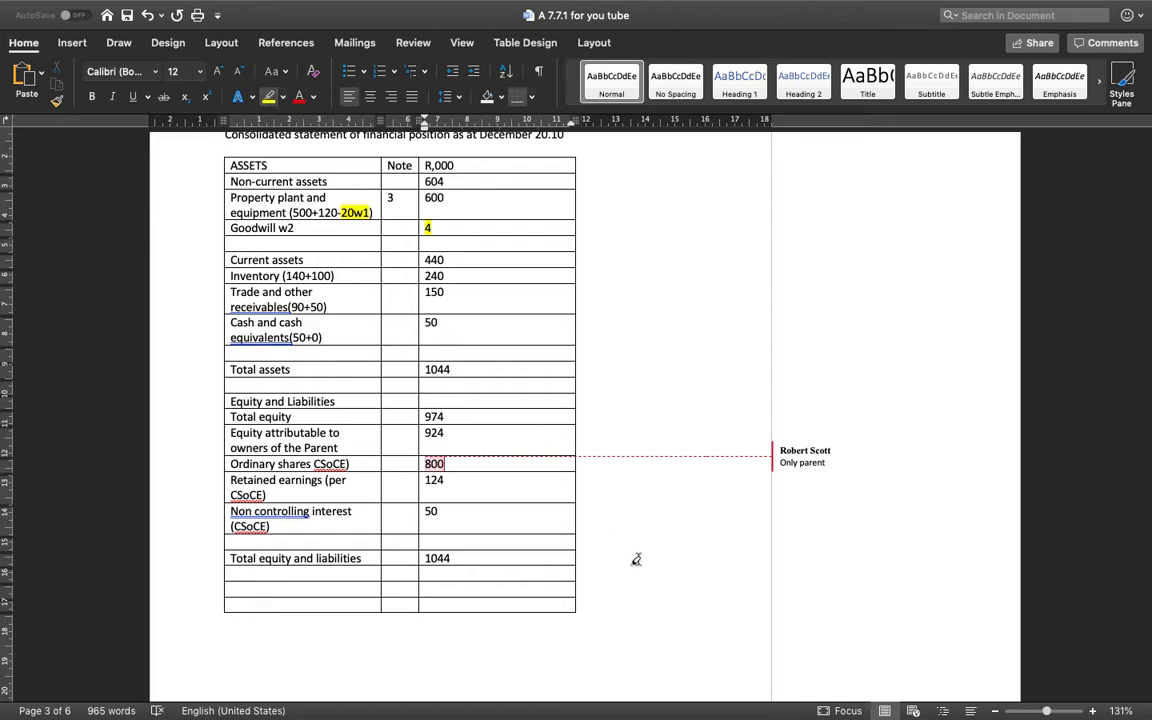
scroll(636, 559, down, 3)
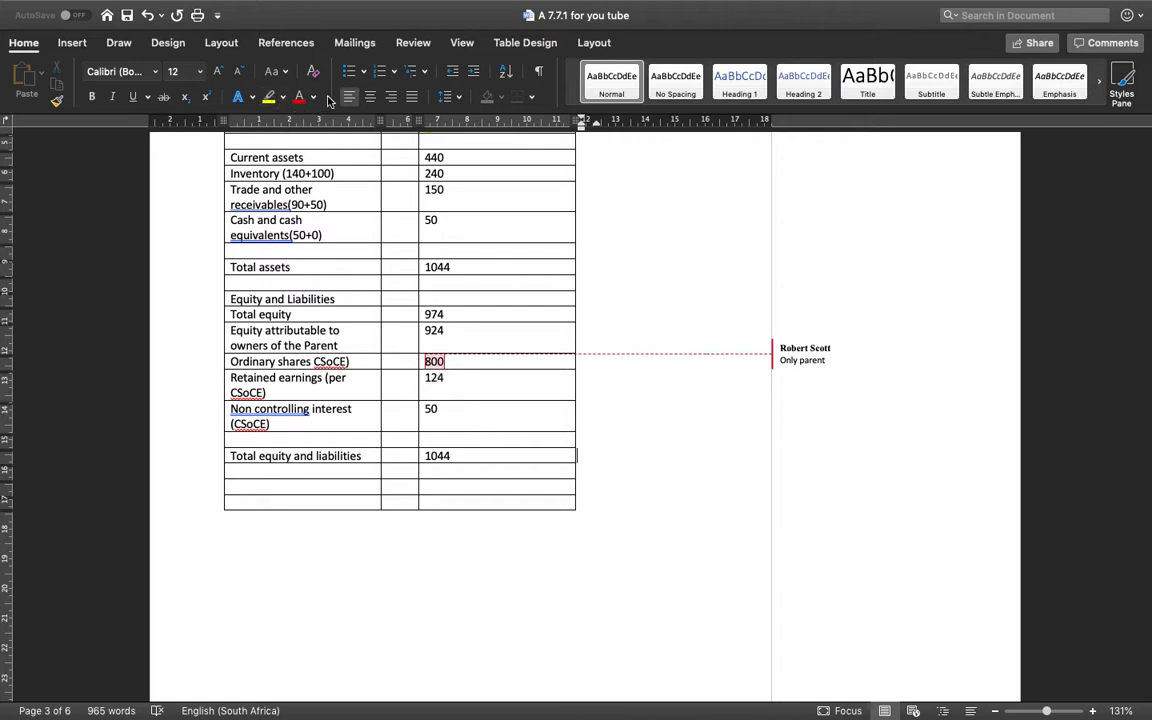
click(72, 44)
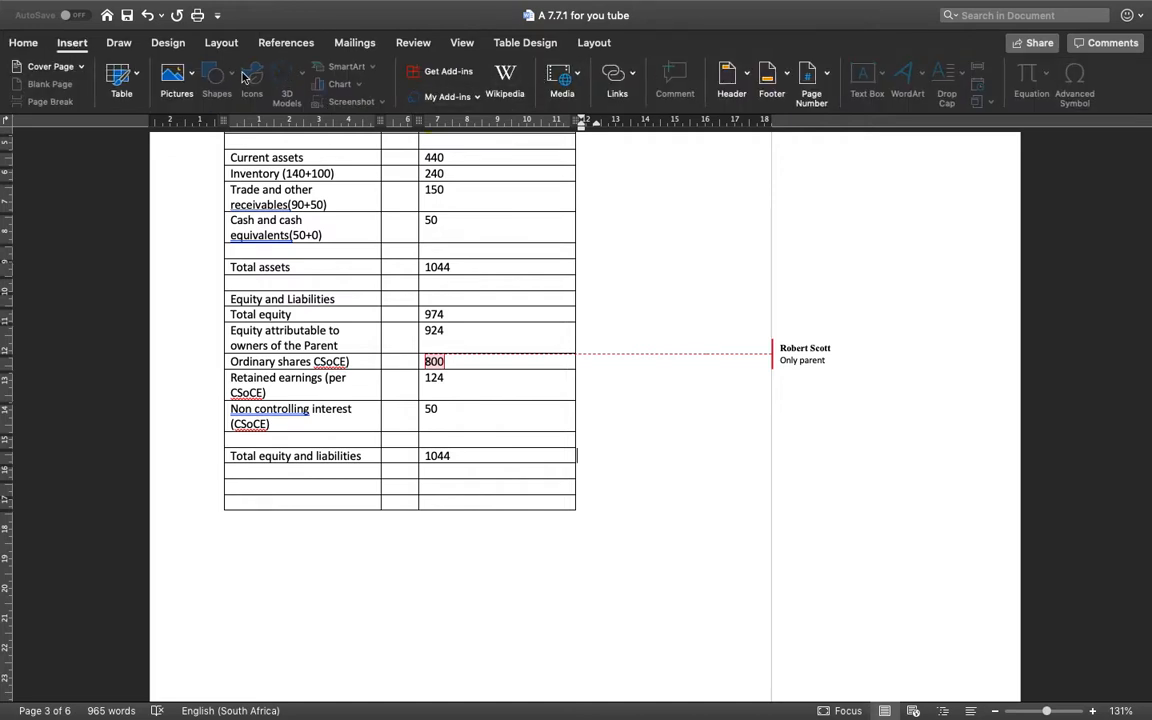
click(22, 43)
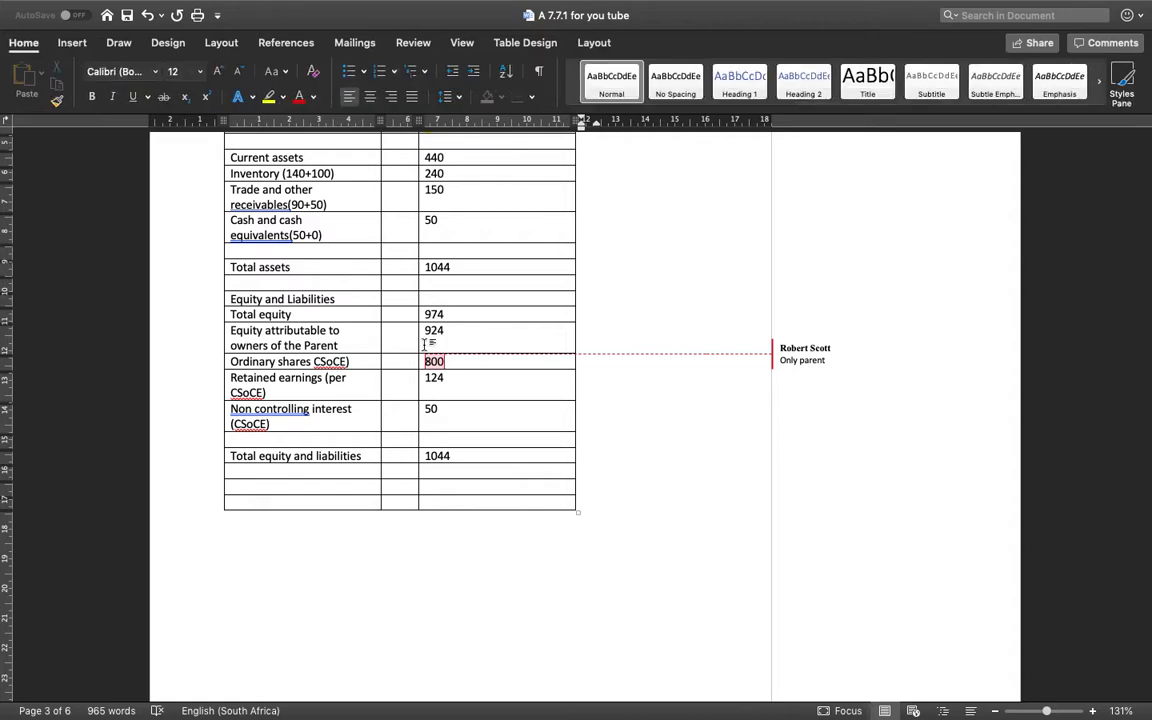
Comment on the non controlling interest amount: "Both the retained earnings and the nci balance come from the statement of changes -".
click(457, 411)
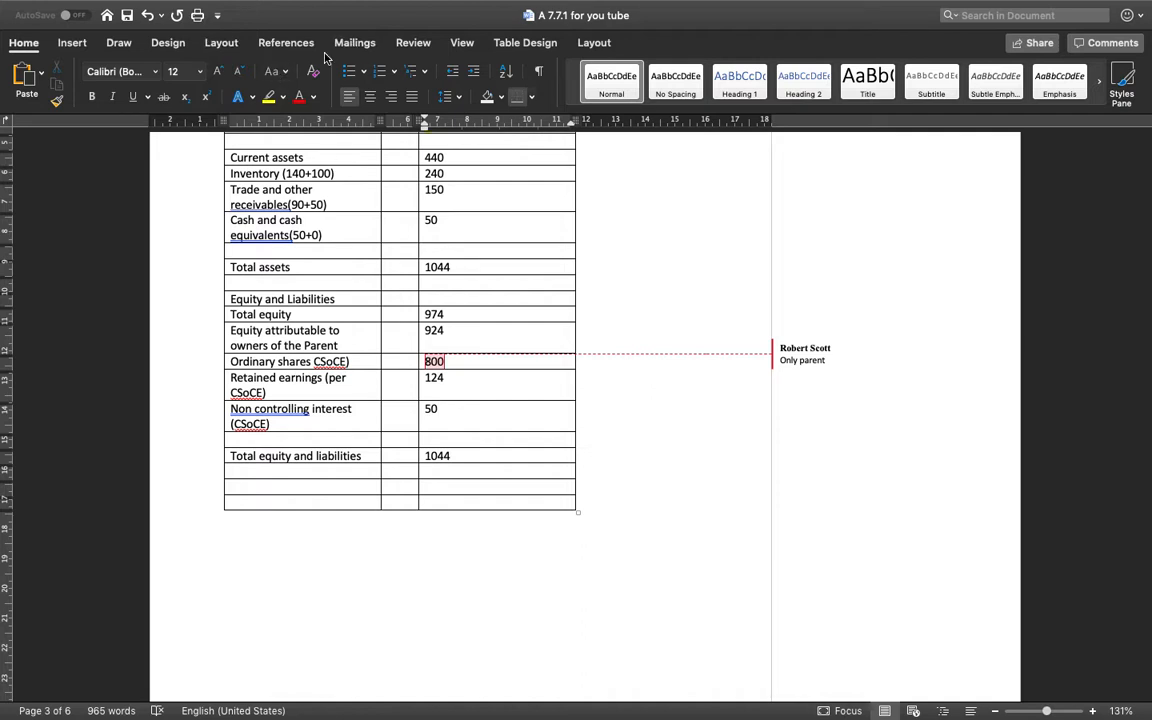
click(75, 42)
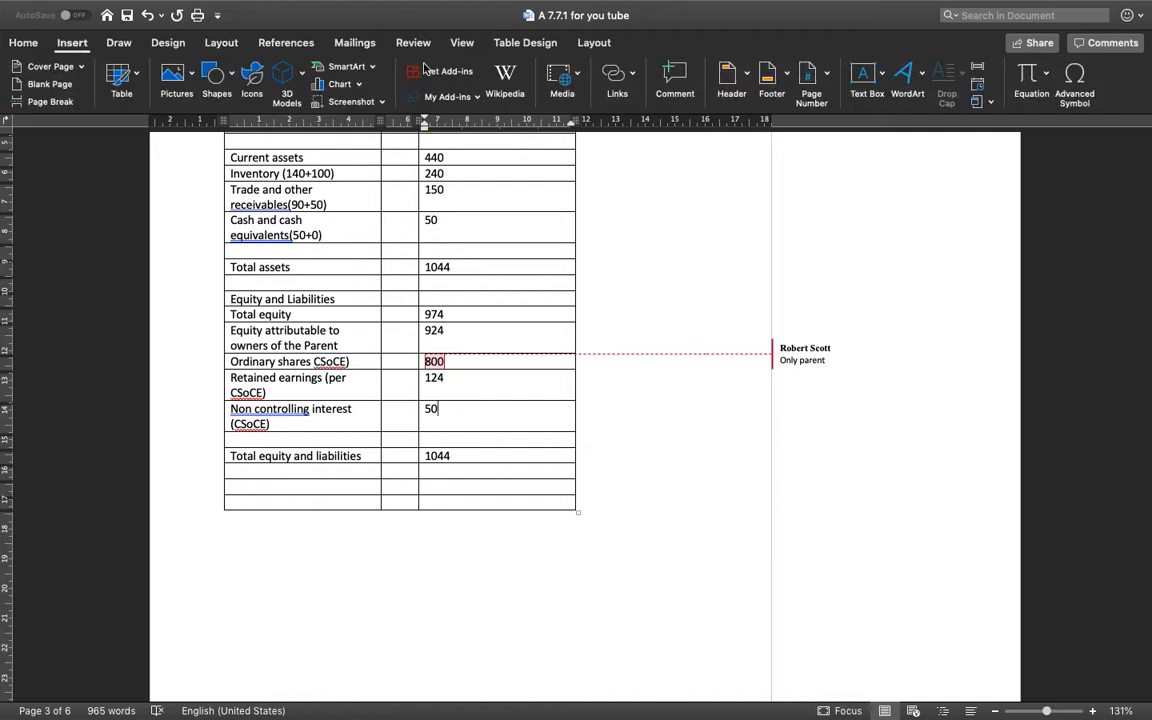
click(673, 86)
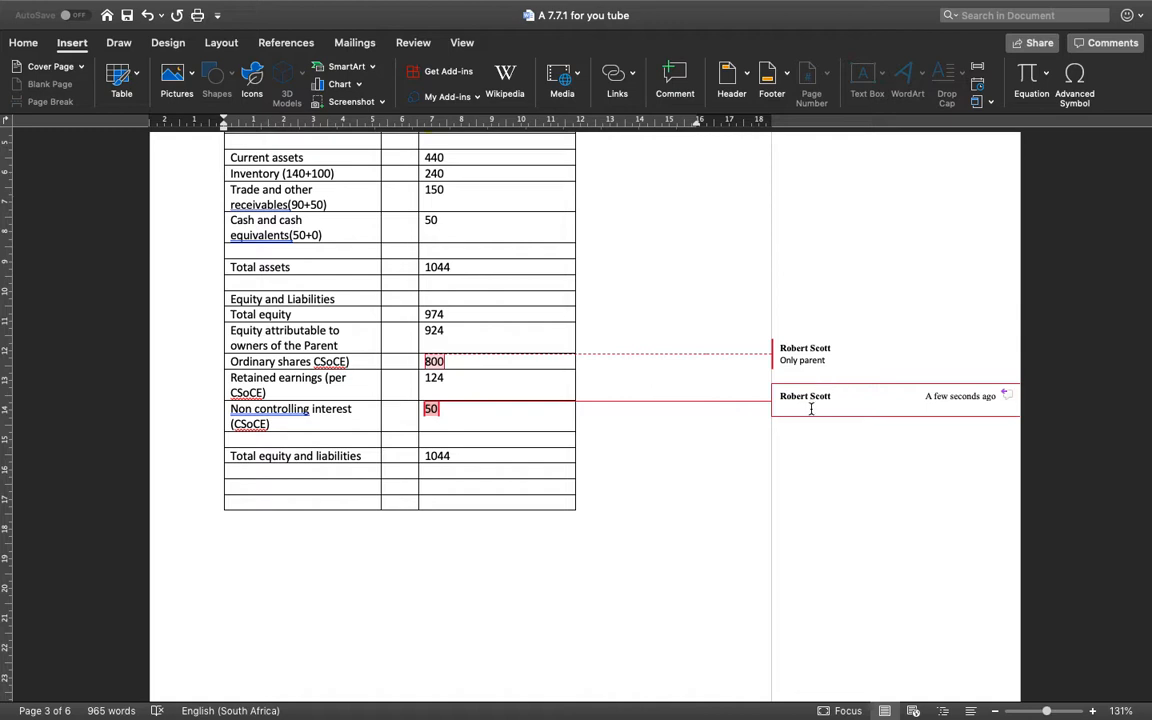
text(Both the retained earnigns)
text( and the)
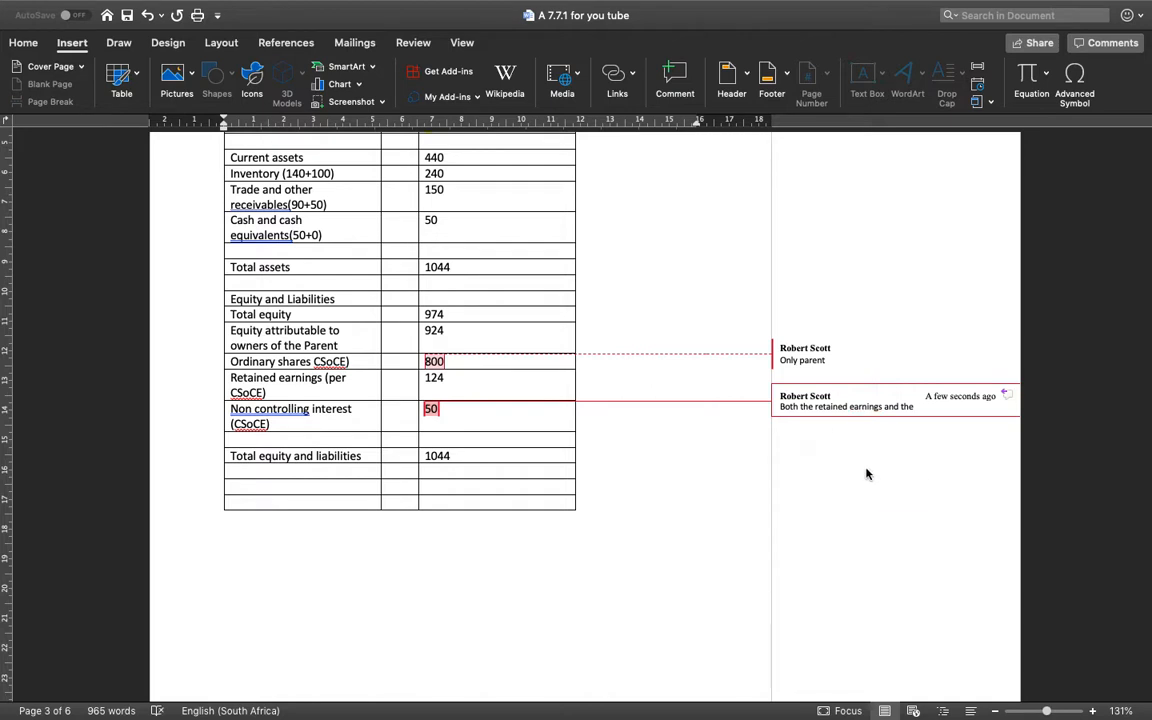
text( nci balance come from the statement of changes)
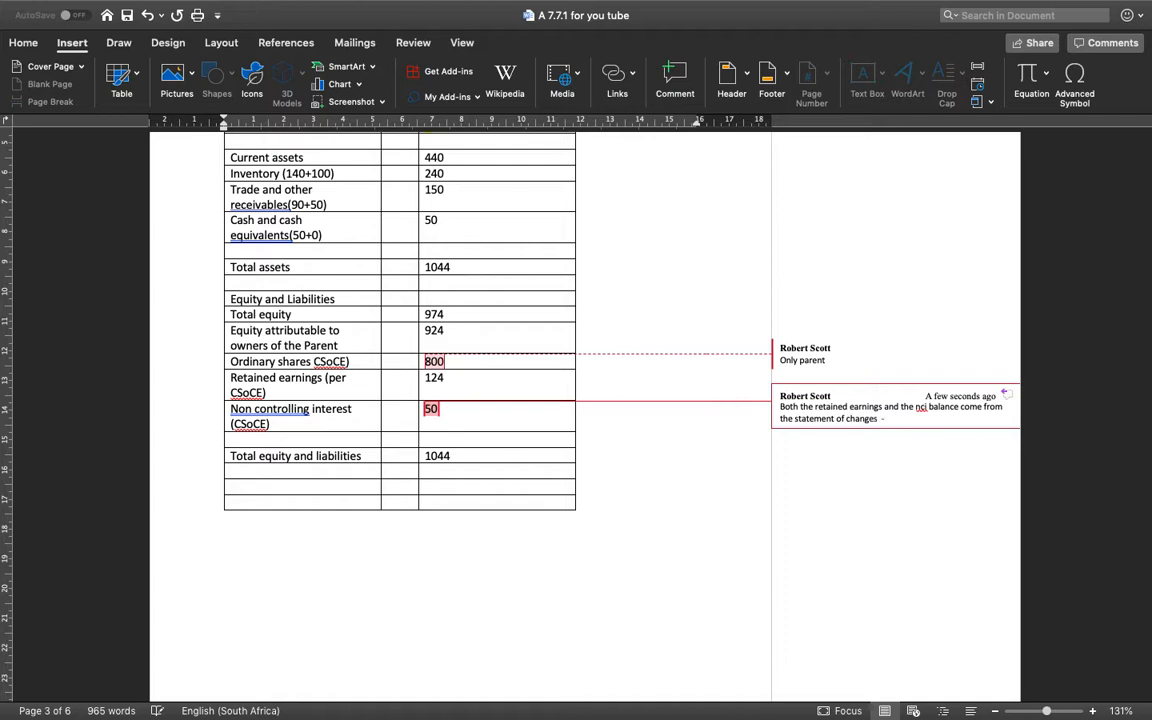
Extend the non controlling interest comment with "DON'T FORGET THE PART MARKS. Nobody gets 100% for group accounting questions".
text(FORGET THE PART M)
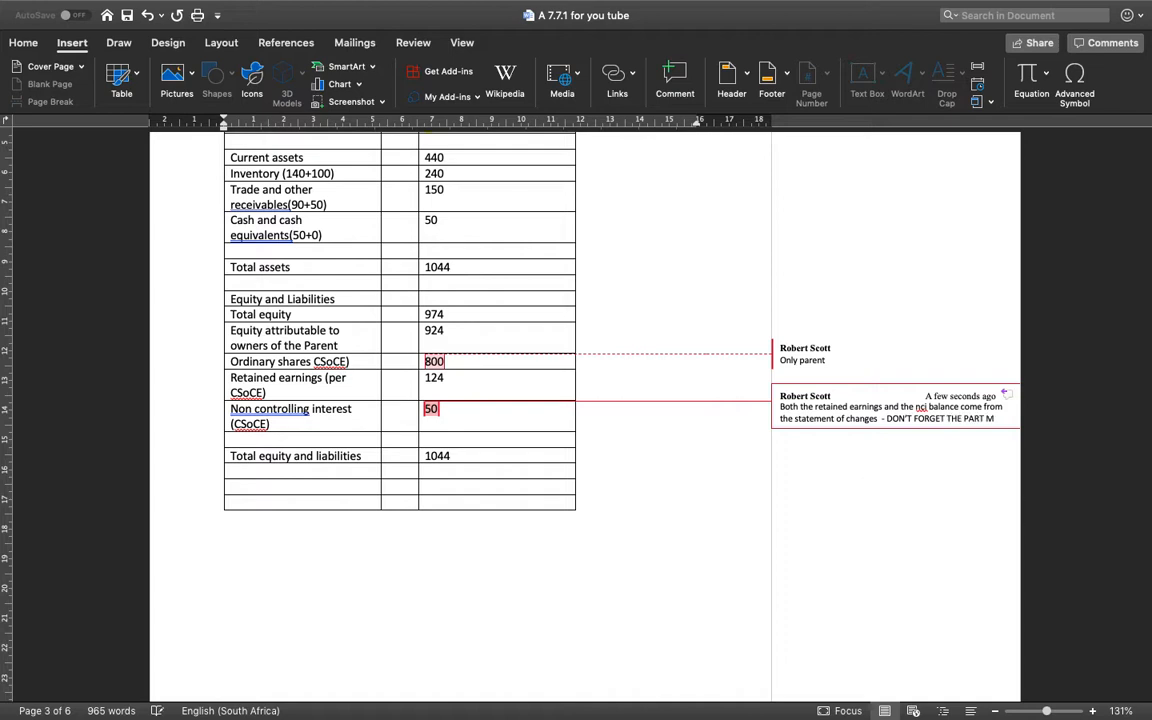
text(ARKS.)
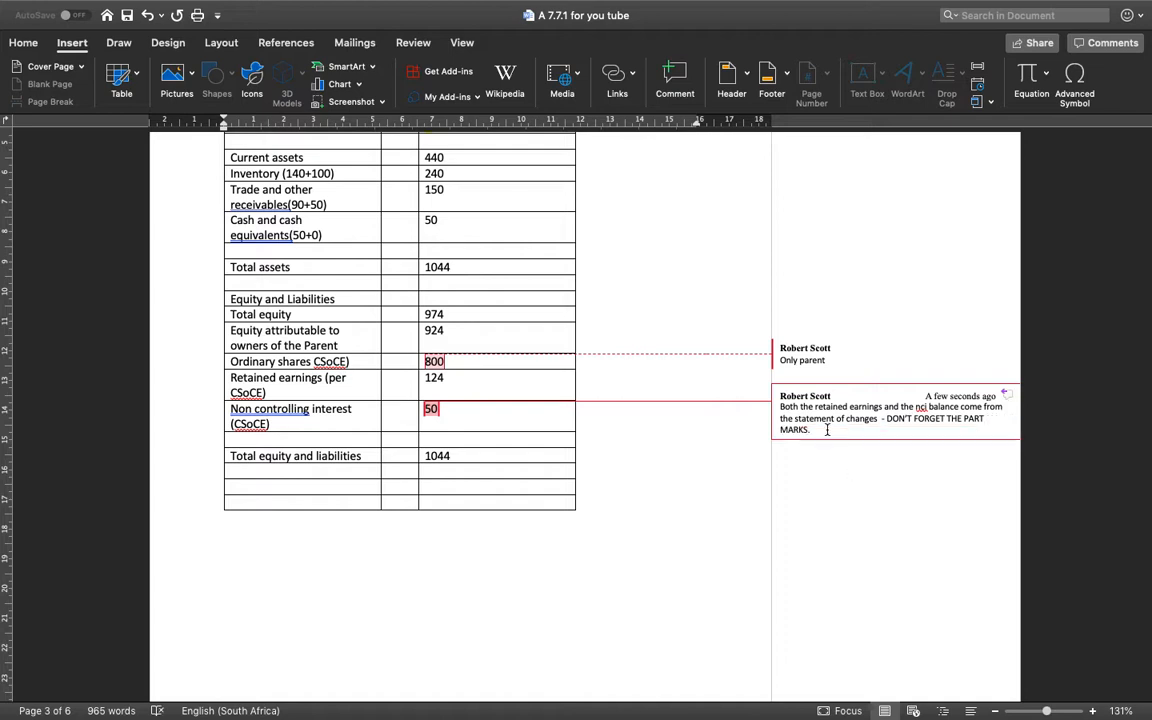
text(N)
text(counting questions)
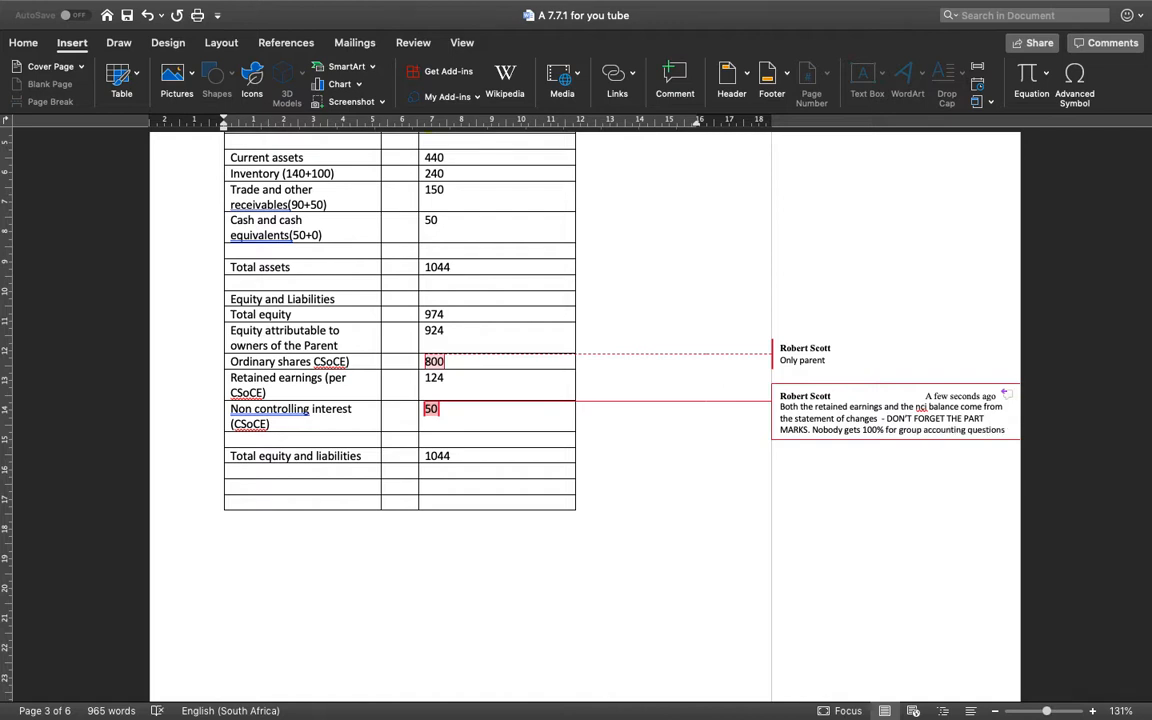
Review the question from the approach notes through both companies' statements to the Required instruction on consolidated financial statements.
scroll(754, 459, up, 20)
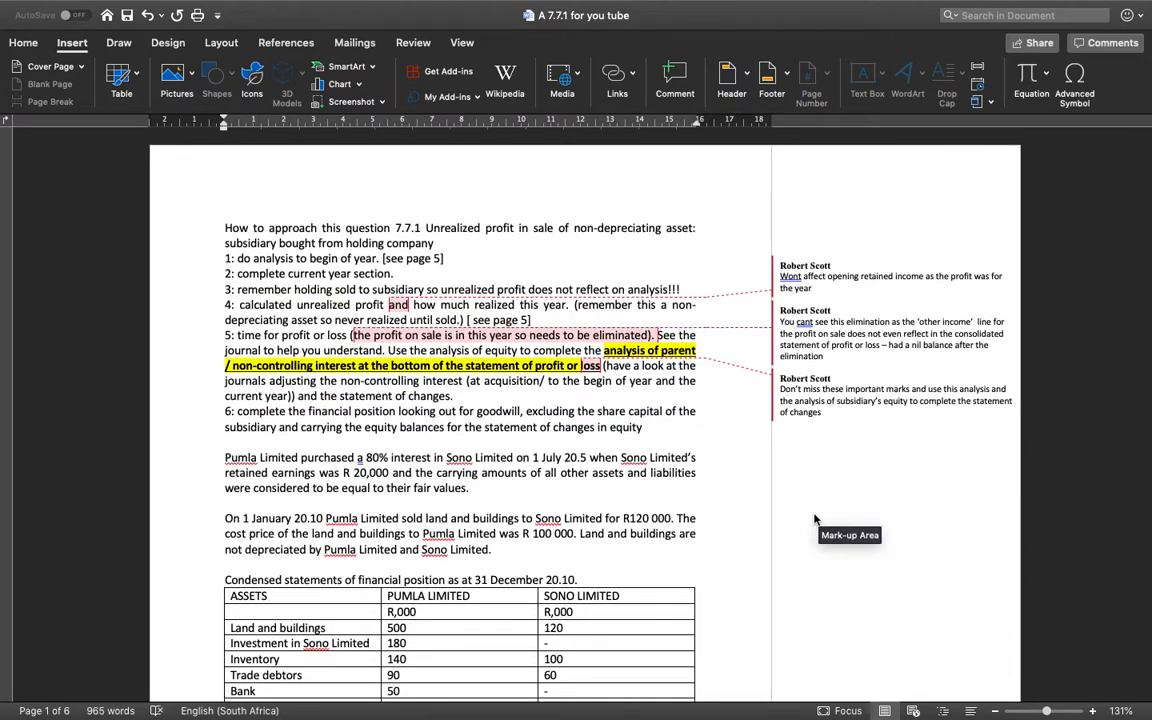
scroll(745, 523, down, 2)
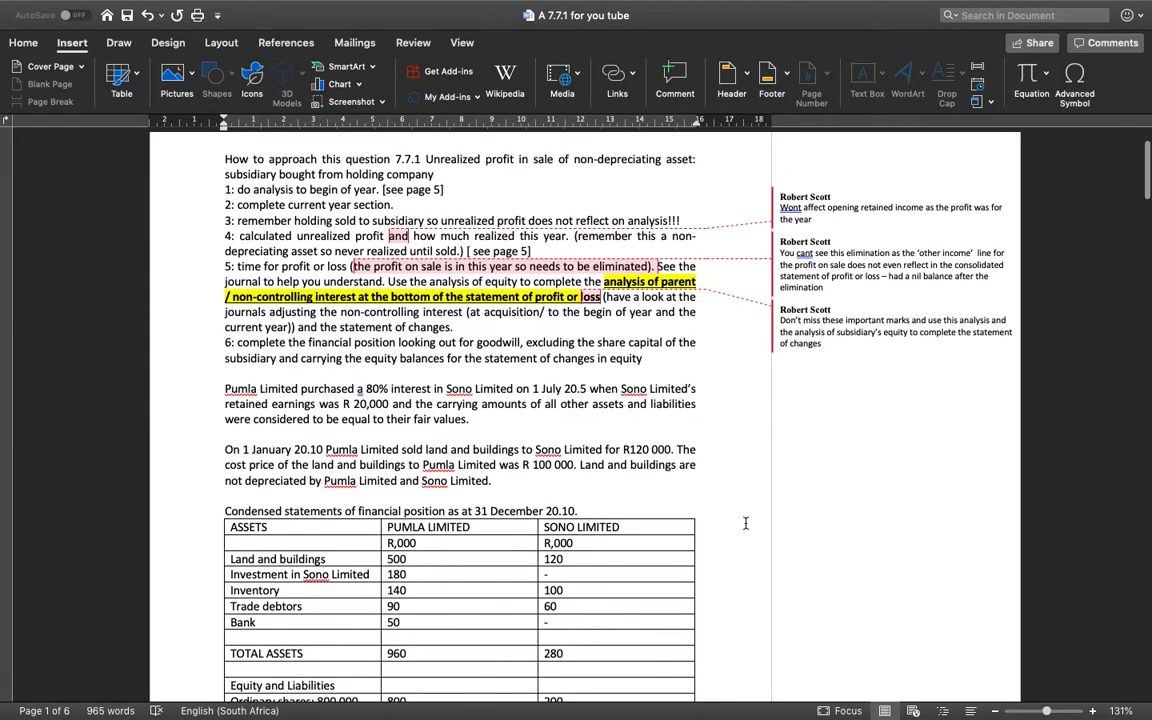
scroll(745, 523, down, 1)
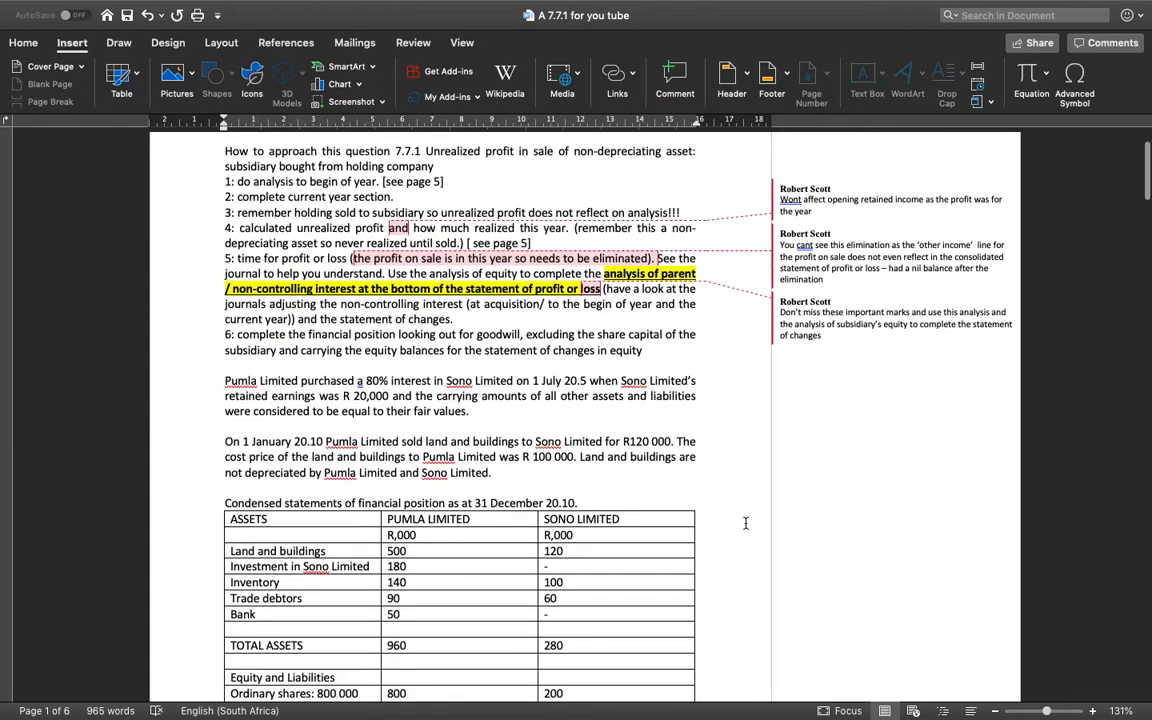
scroll(745, 523, down, 4)
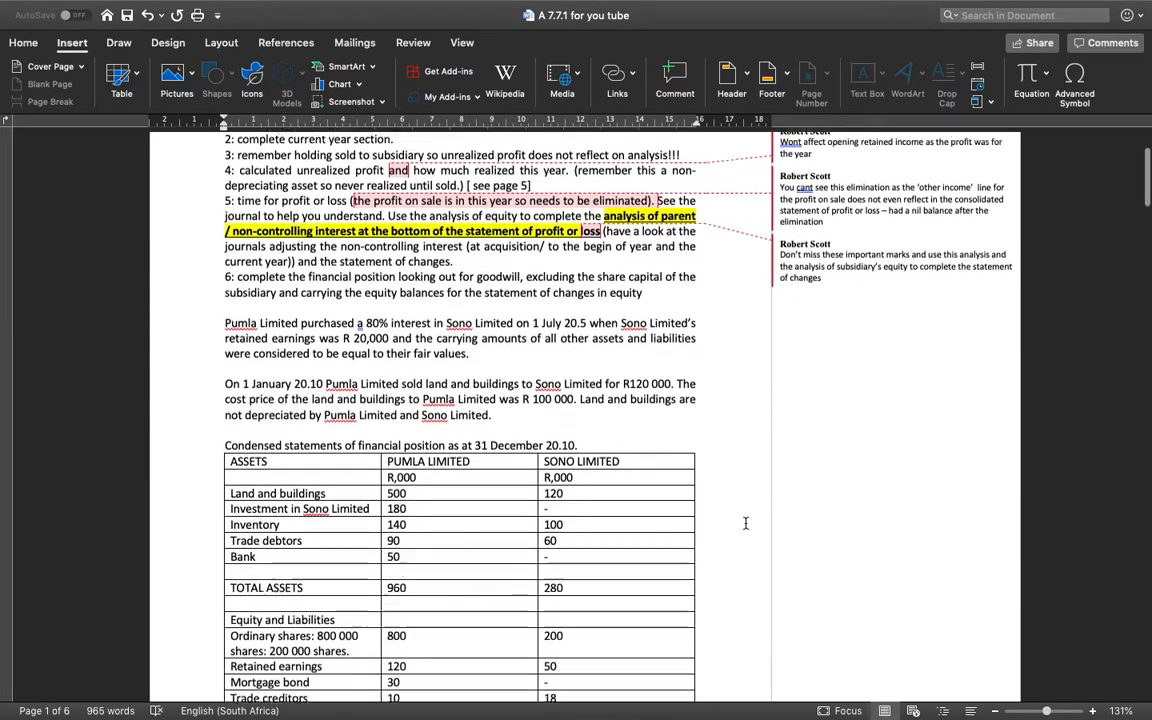
scroll(745, 523, down, 1)
scroll(745, 523, down, 1)
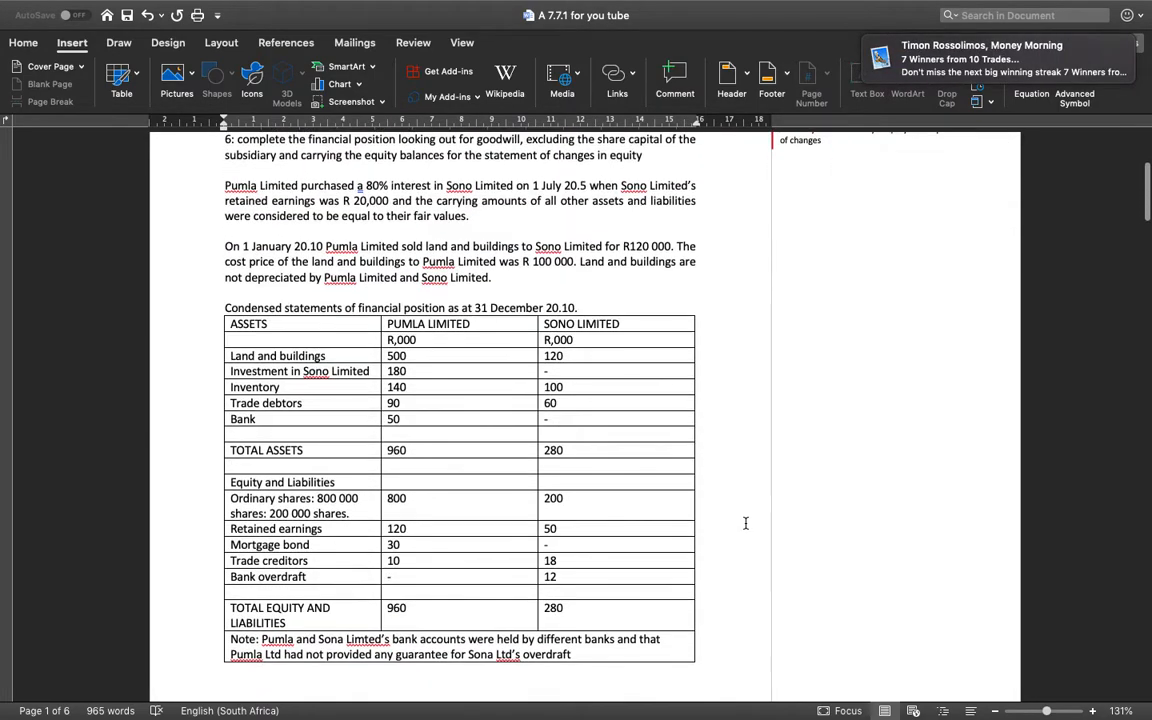
scroll(745, 523, down, 20)
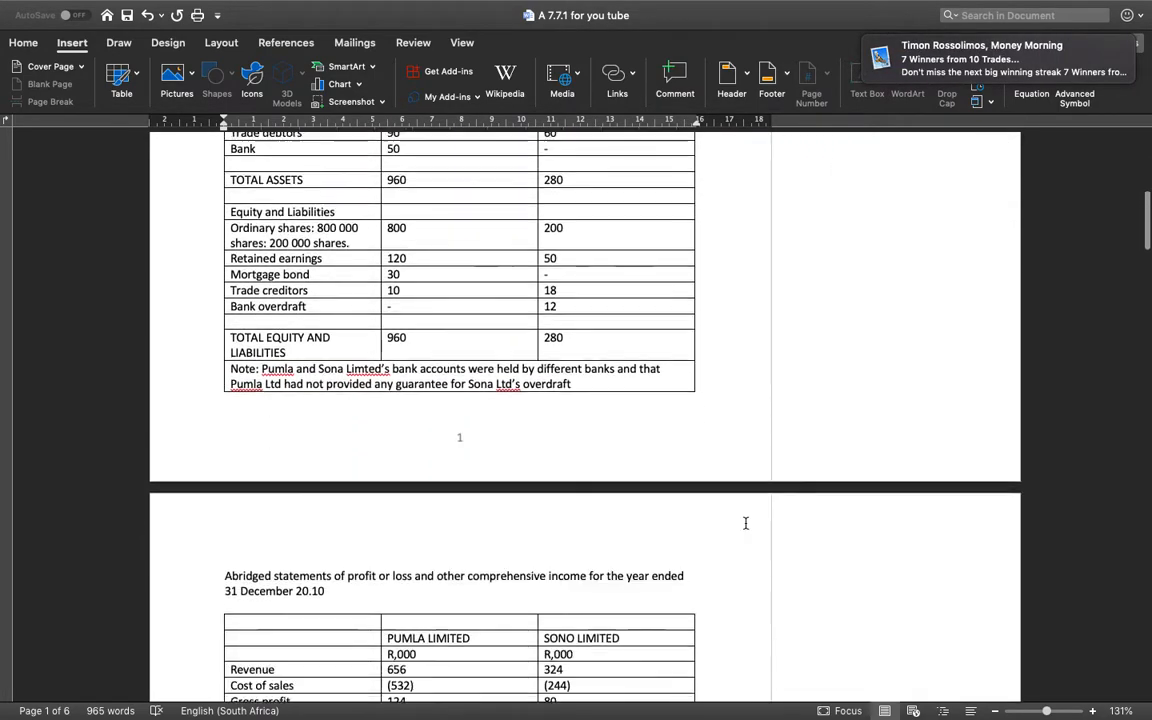
scroll(745, 523, up, 5)
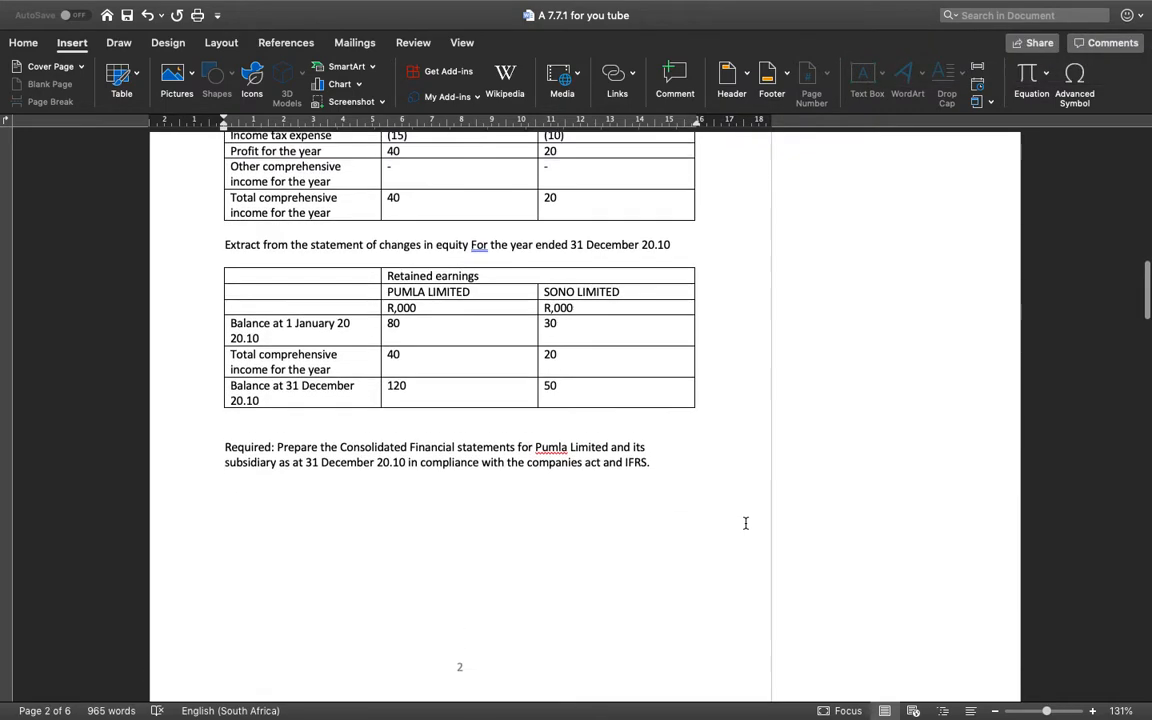
scroll(745, 523, down, 9)
scroll(745, 523, down, 2)
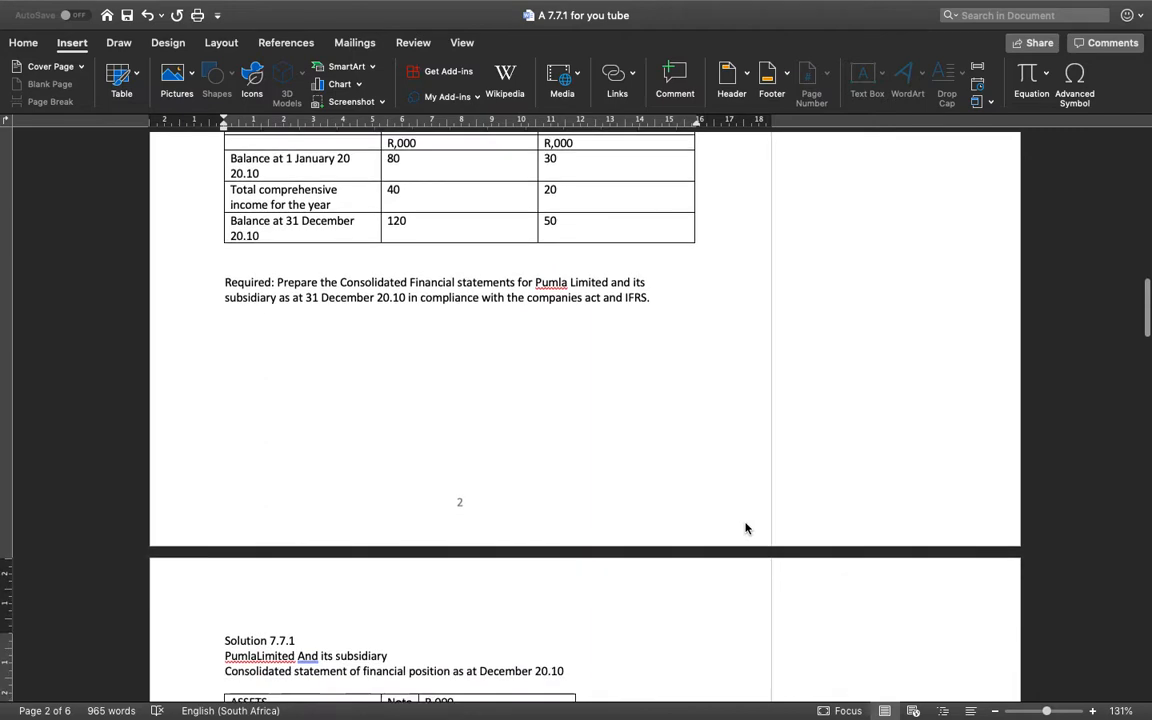
scroll(745, 528, up, 2)
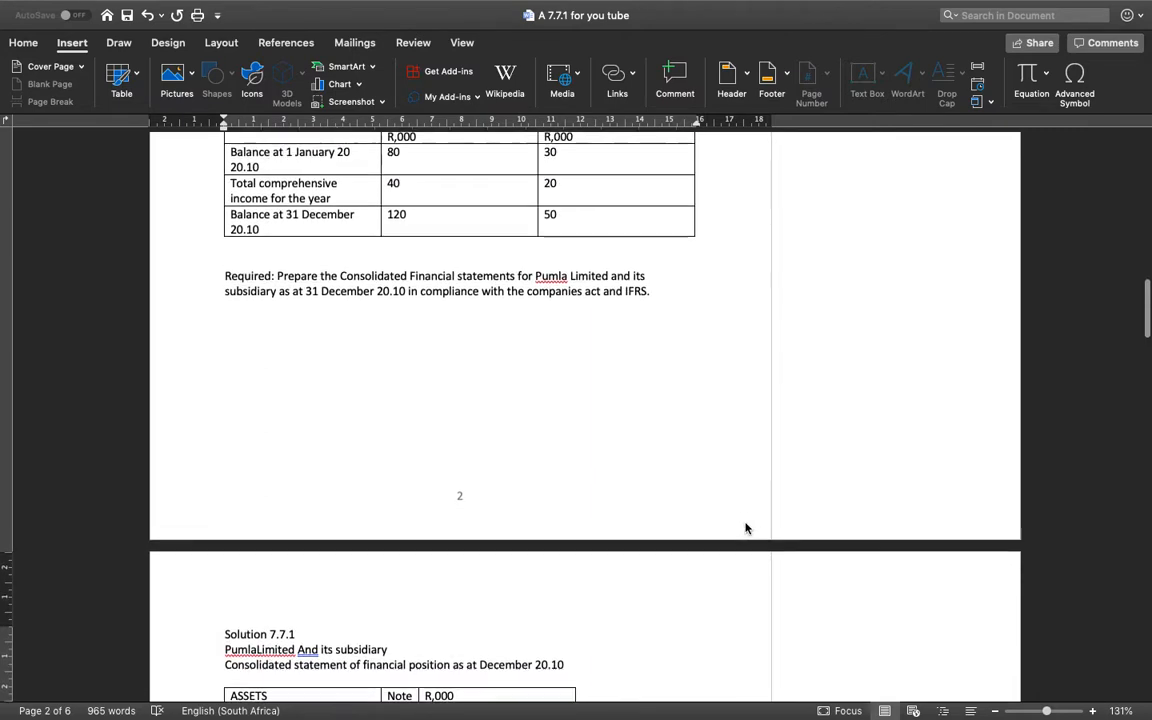
scroll(745, 528, down, 2)
scroll(745, 528, down, 3)
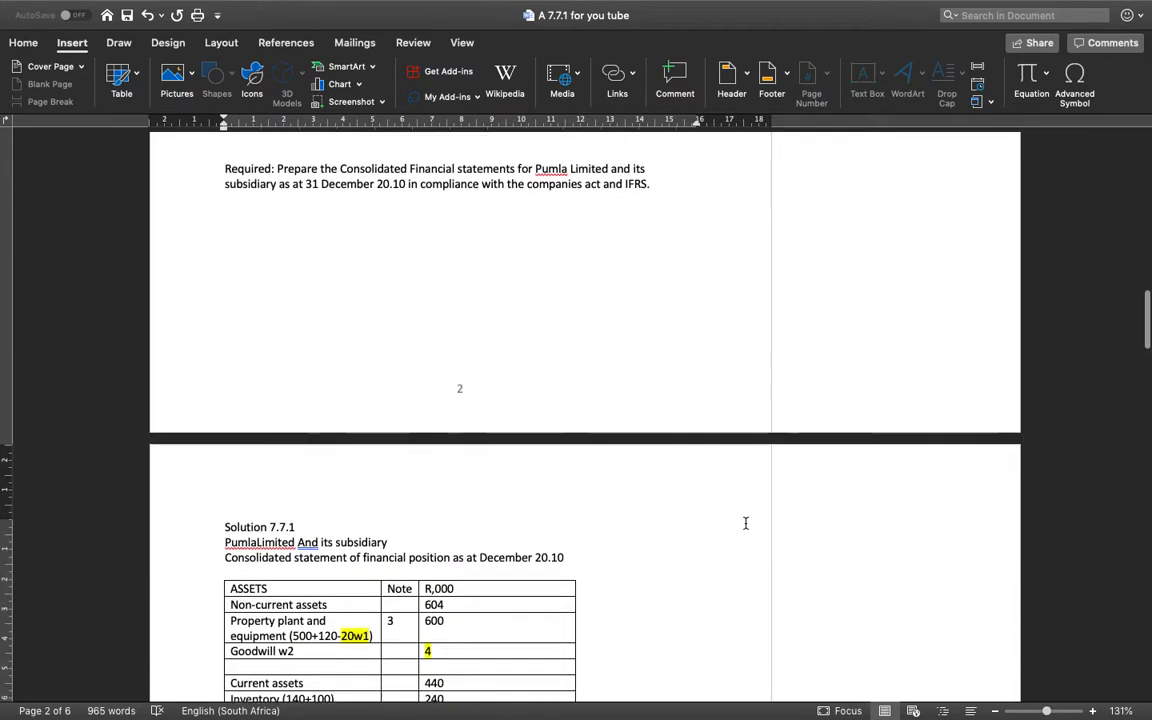
scroll(745, 528, up, 3)
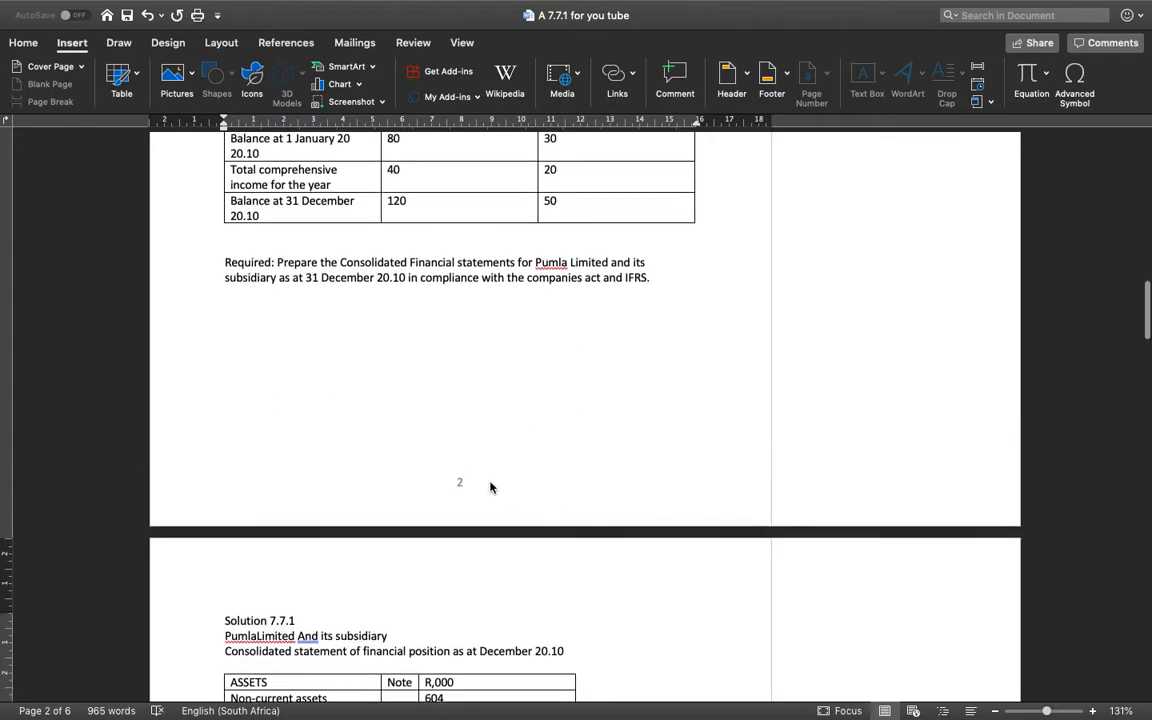
drag(226, 262, 367, 283)
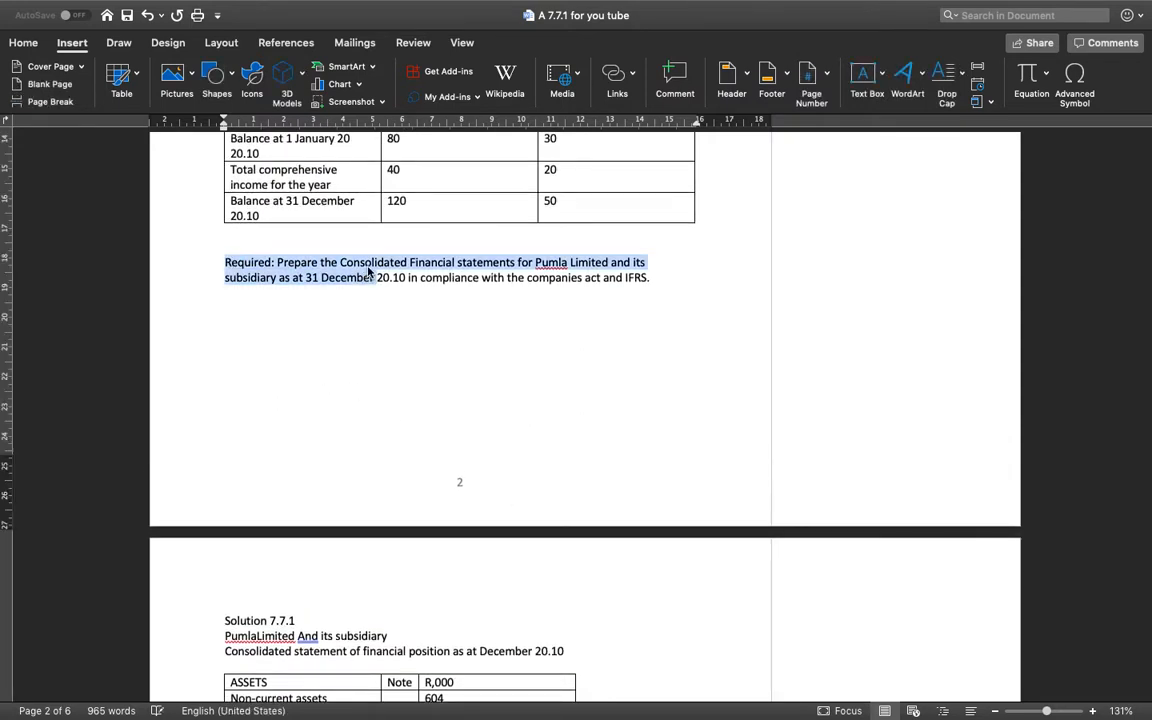
click(373, 263)
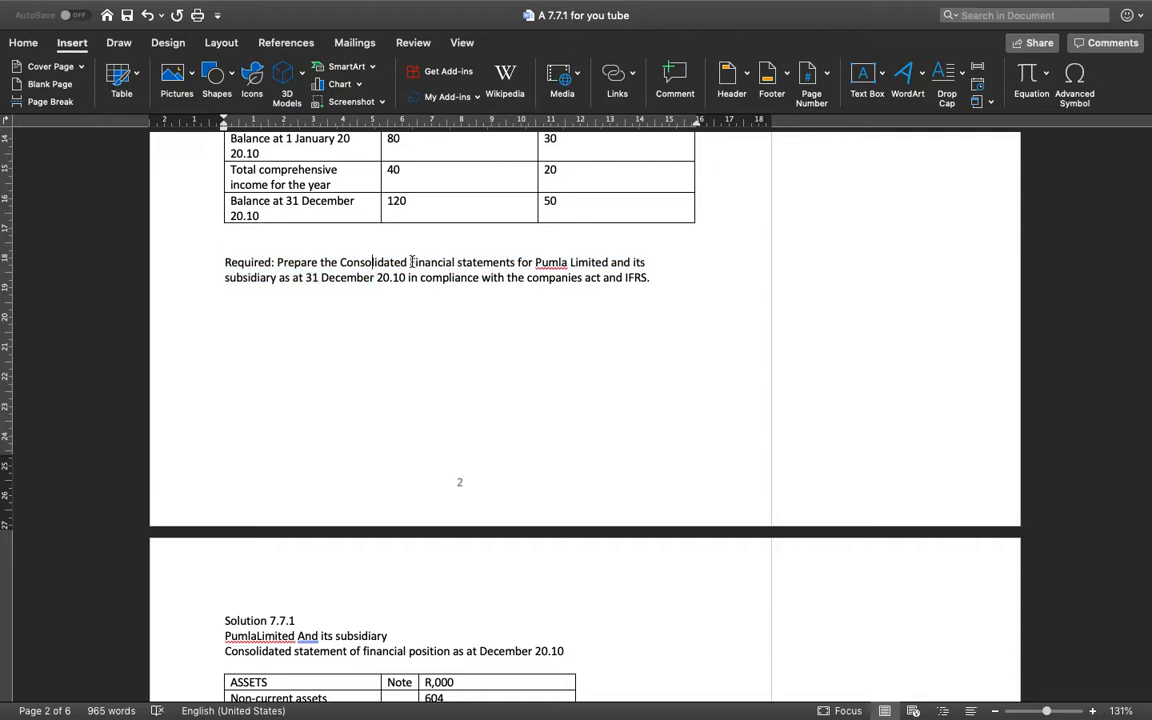
Highlight the final "s" of "statements" in the Required instruction in yellow.
click(512, 262)
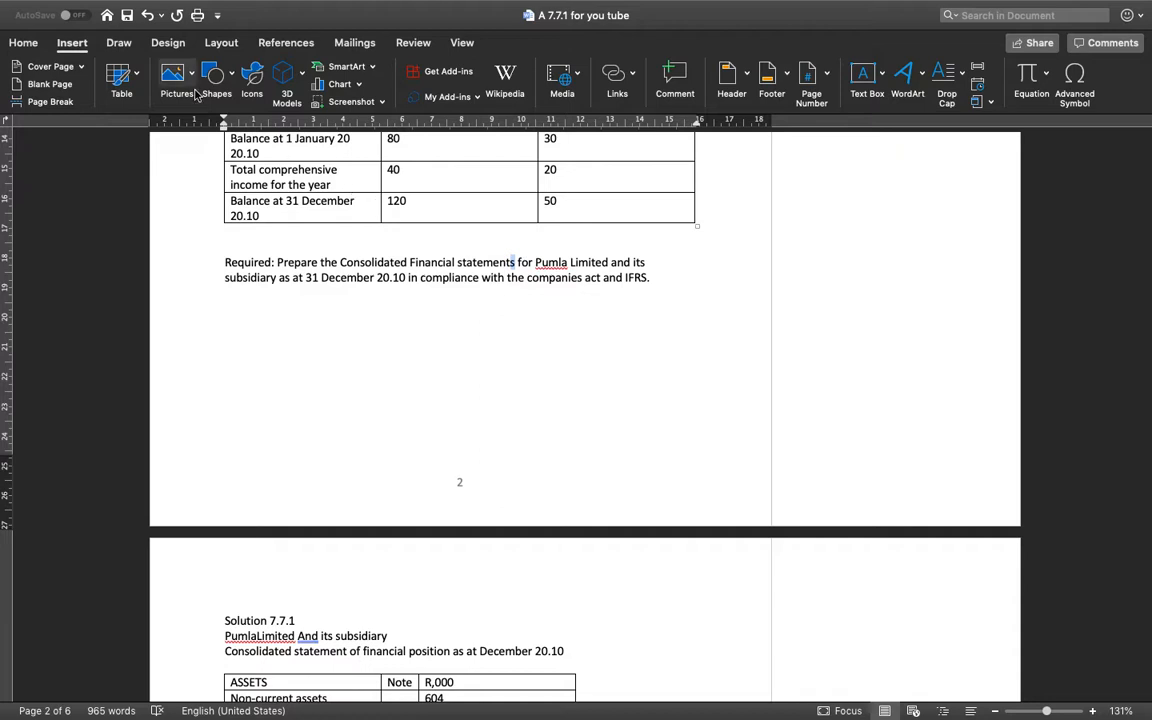
click(32, 46)
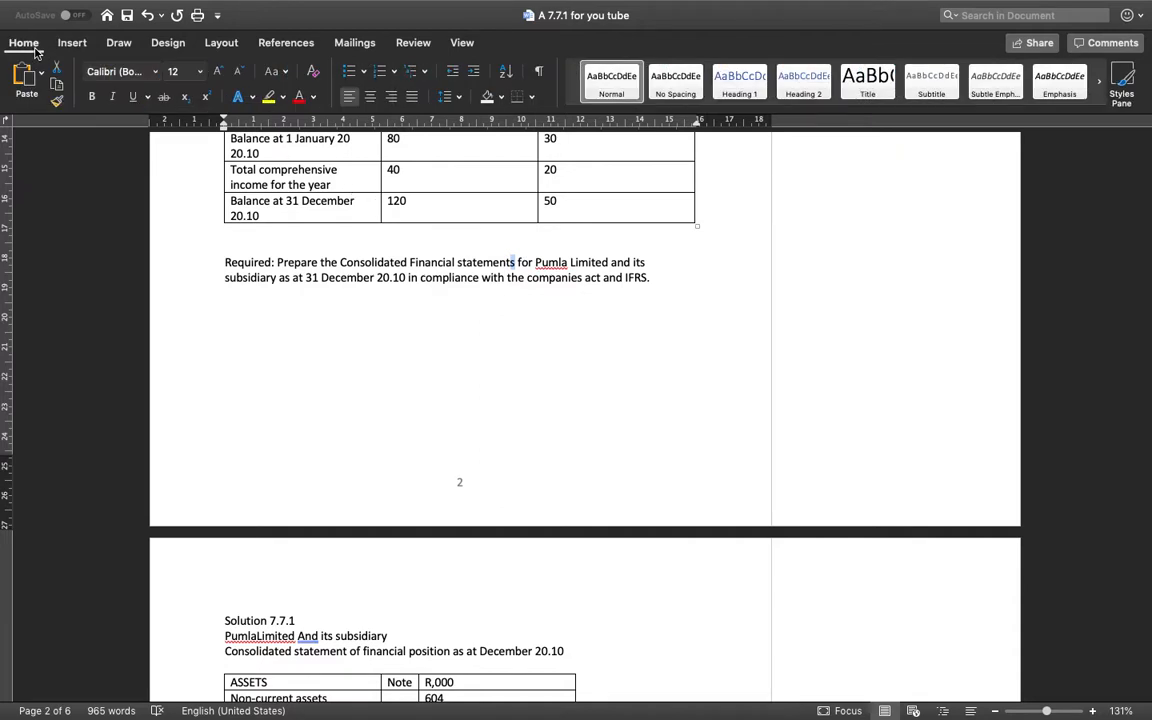
click(267, 102)
Set the font size of the highlighted "s" in "statements" to 20.
click(202, 77)
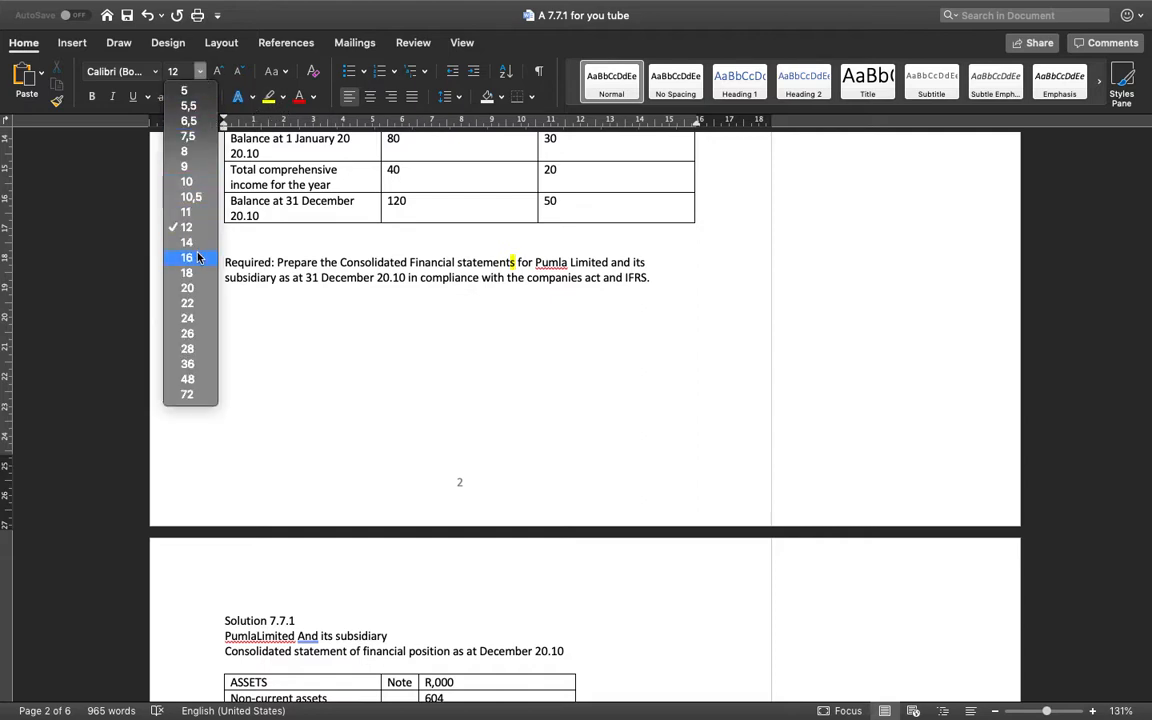
click(192, 288)
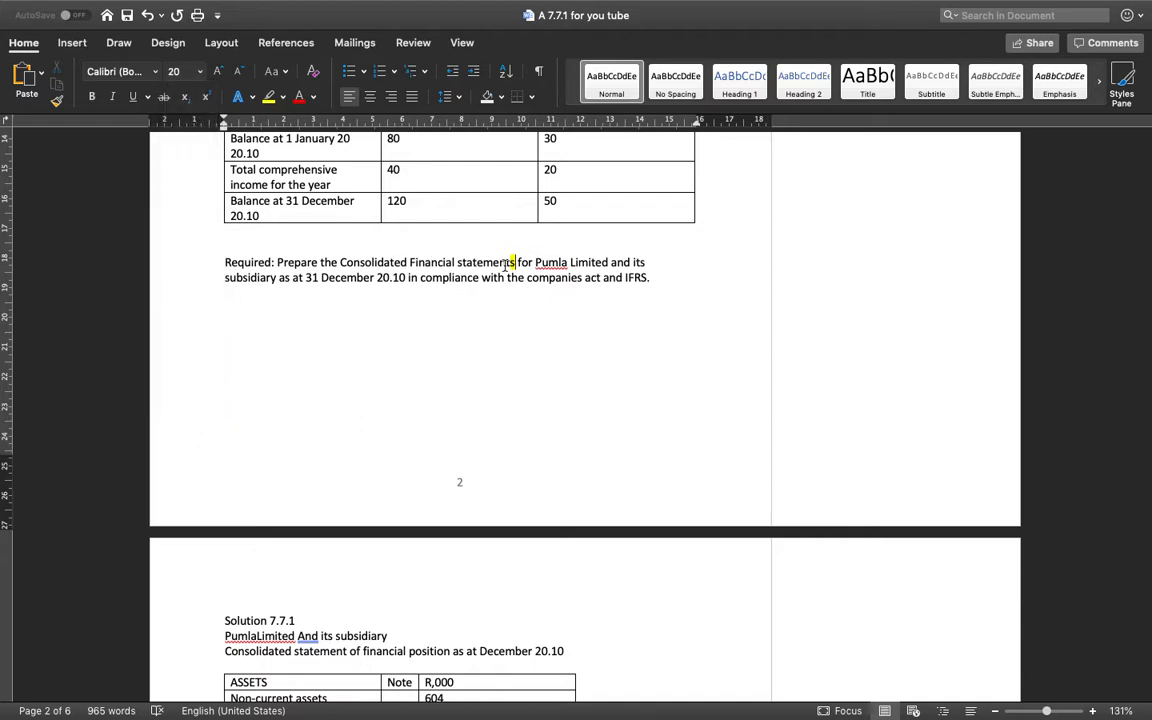
drag(514, 262, 511, 263)
click(199, 71)
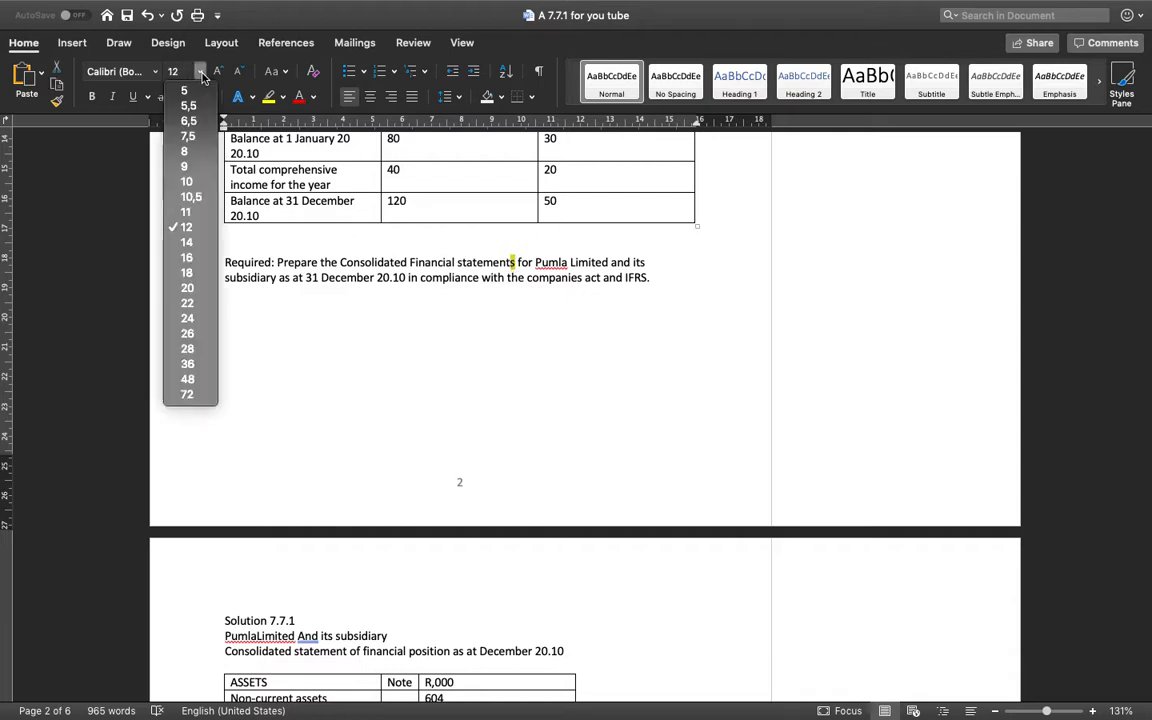
click(190, 288)
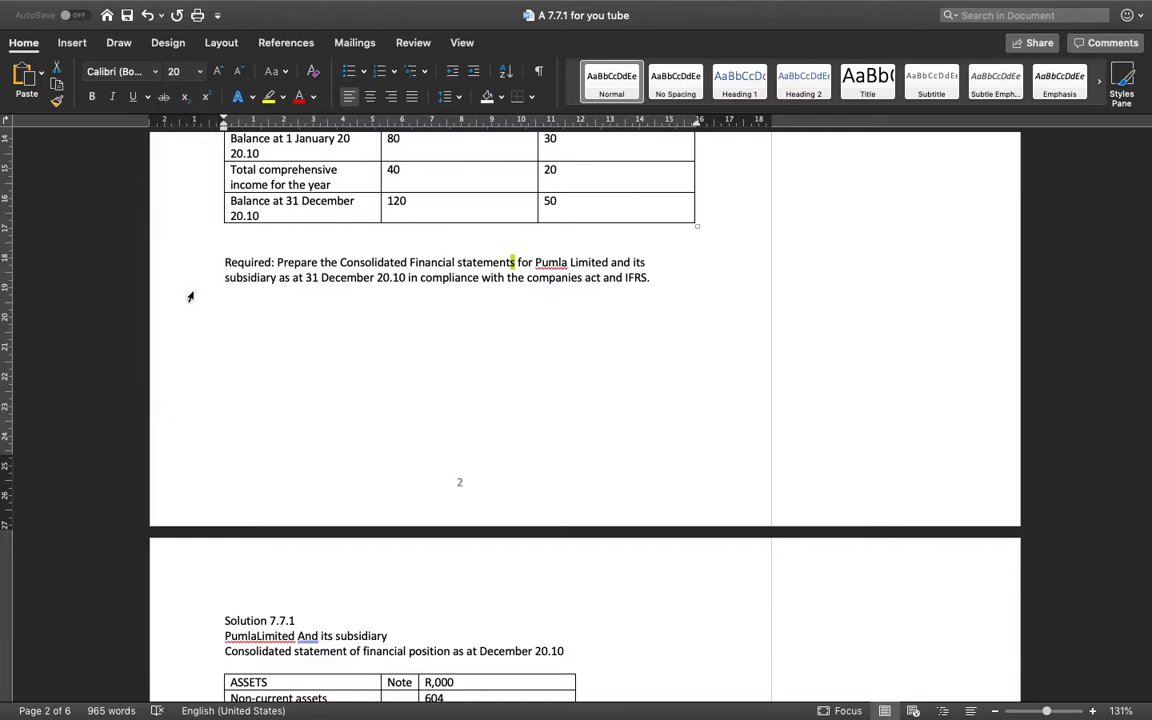
click(467, 339)
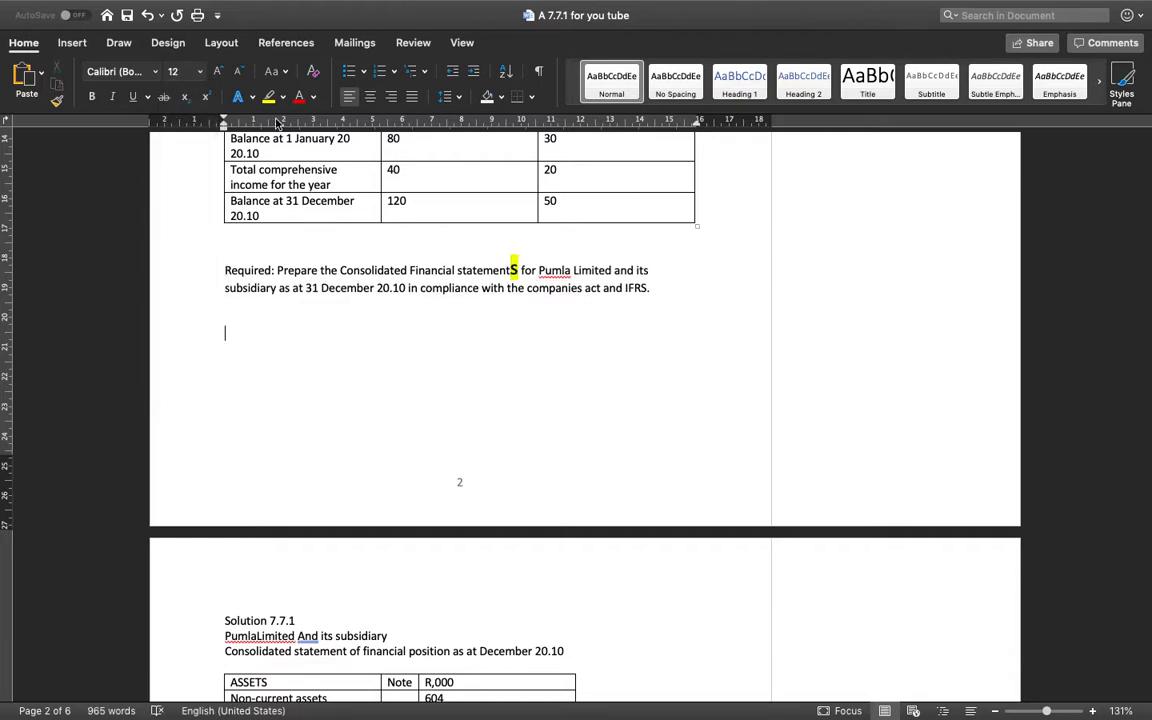
Add a comment below the Required instruction: "Read the required carefully and make sure you know what is being asked. Good luck and please do this question".
click(72, 44)
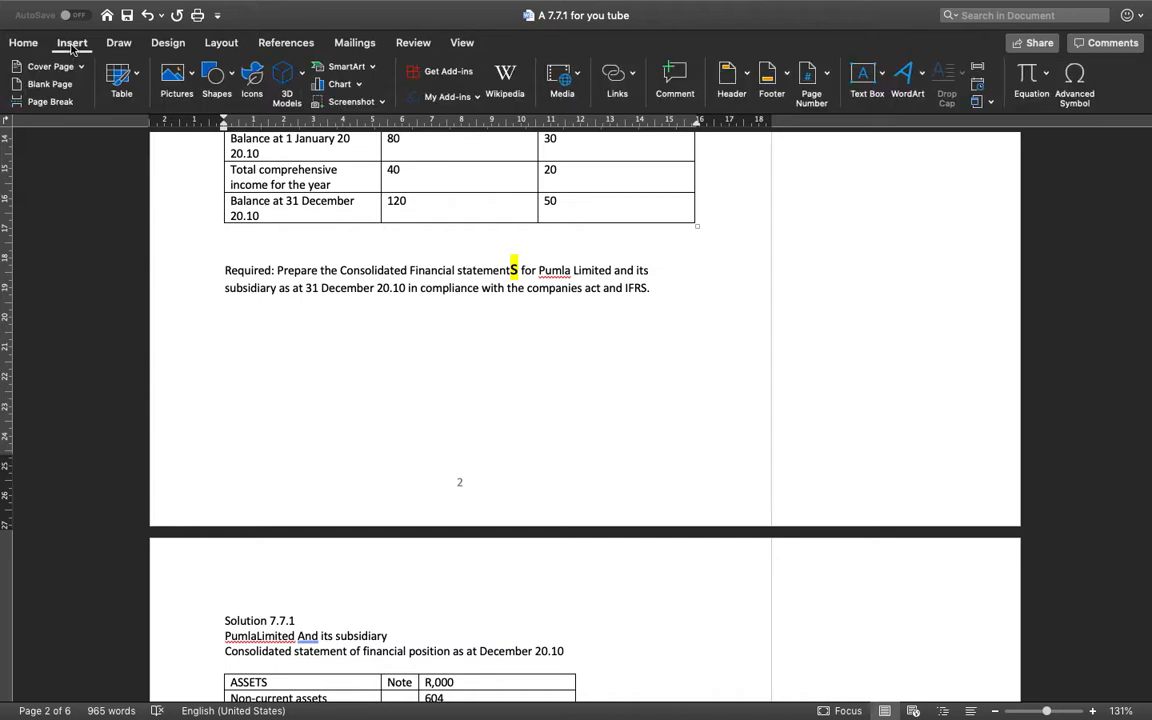
click(674, 90)
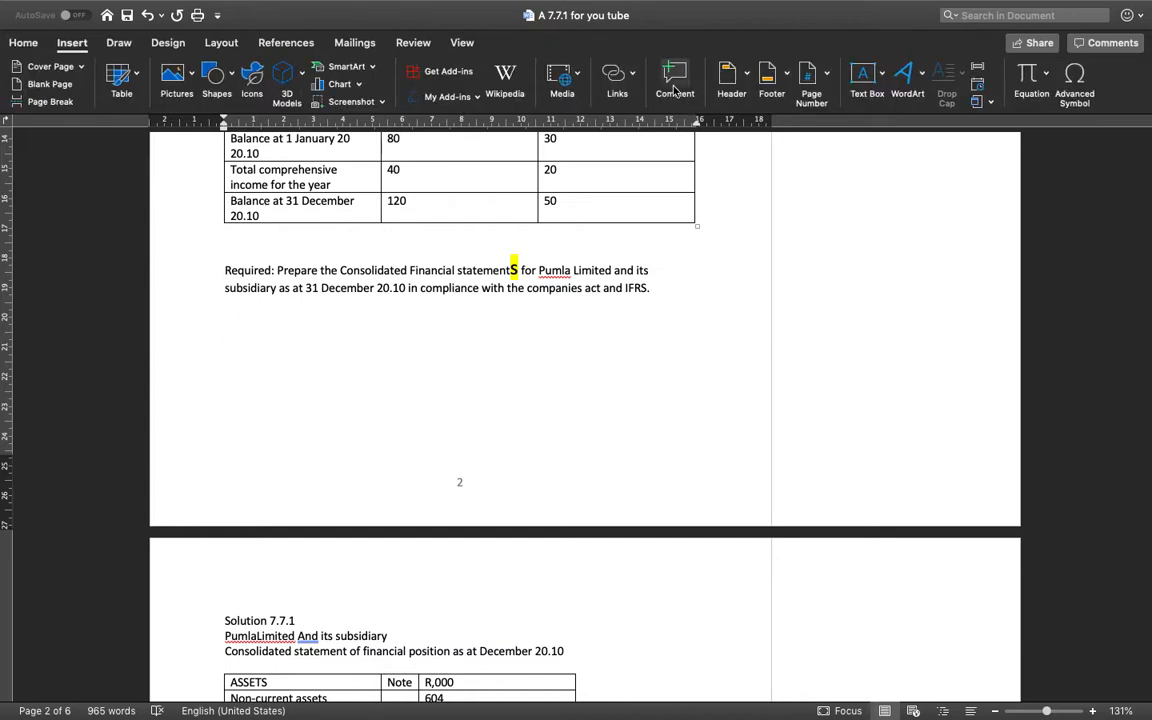
text(Read the )
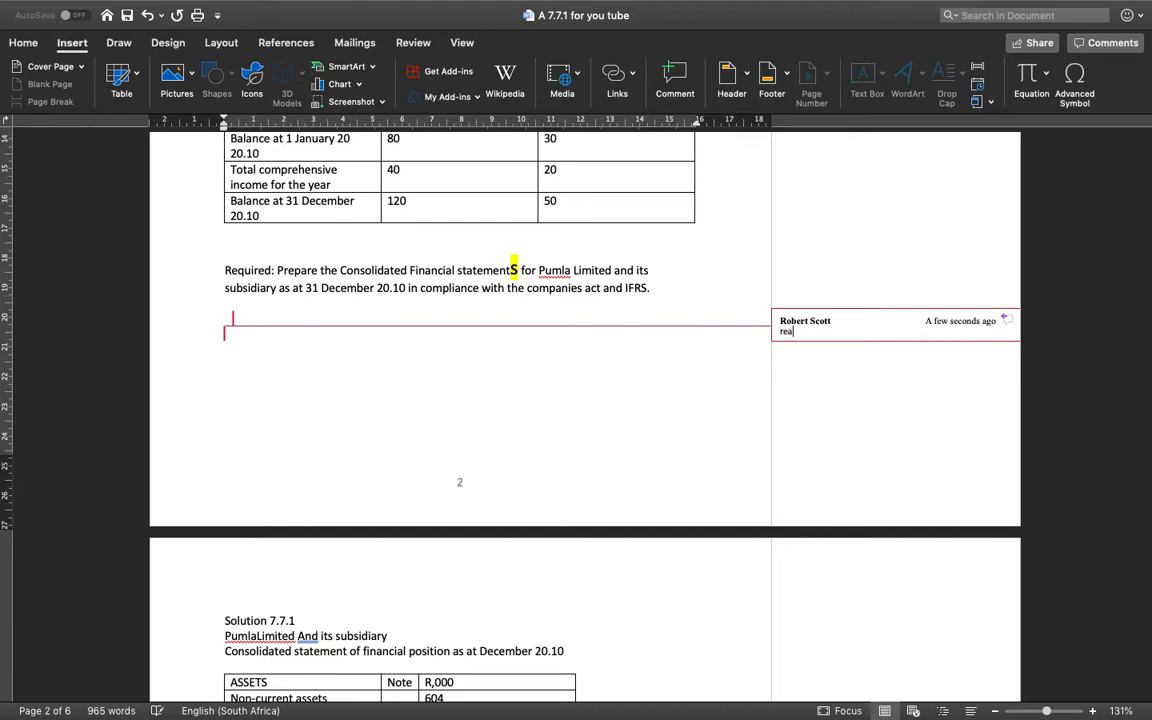
text(required carefully and mak)
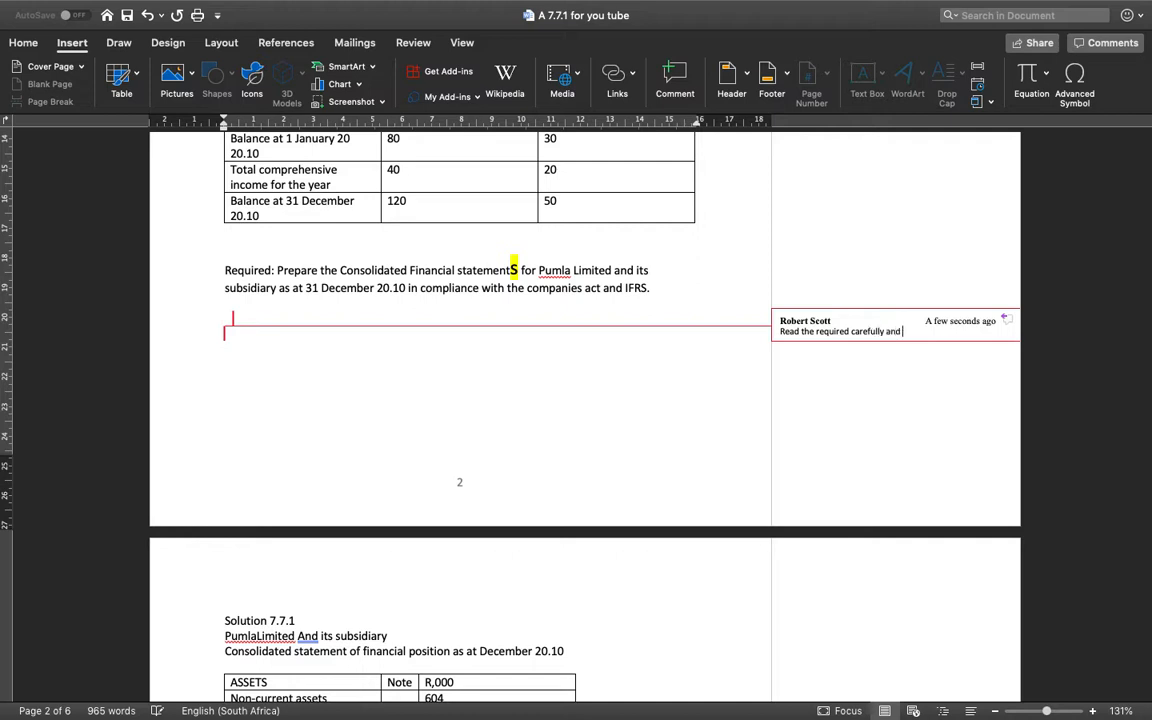
text(ure you know what is beng)
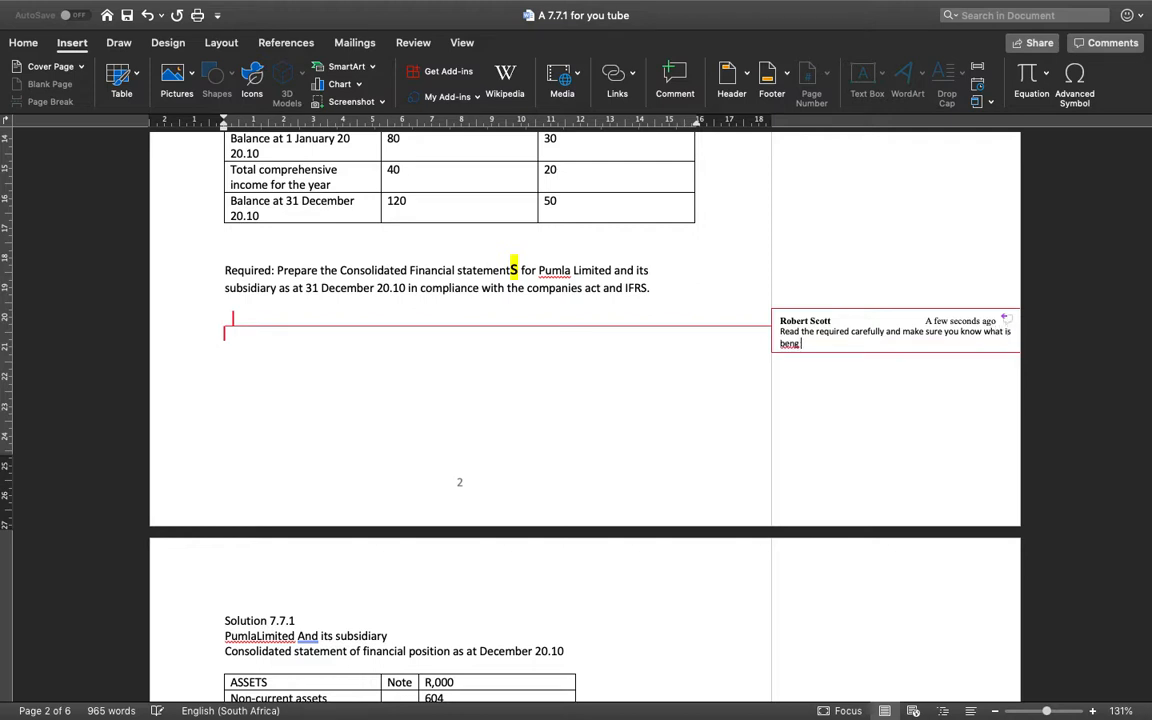
key(BackSpace)
key(BackSpace)
text(ing asked. Good luck and pleas)
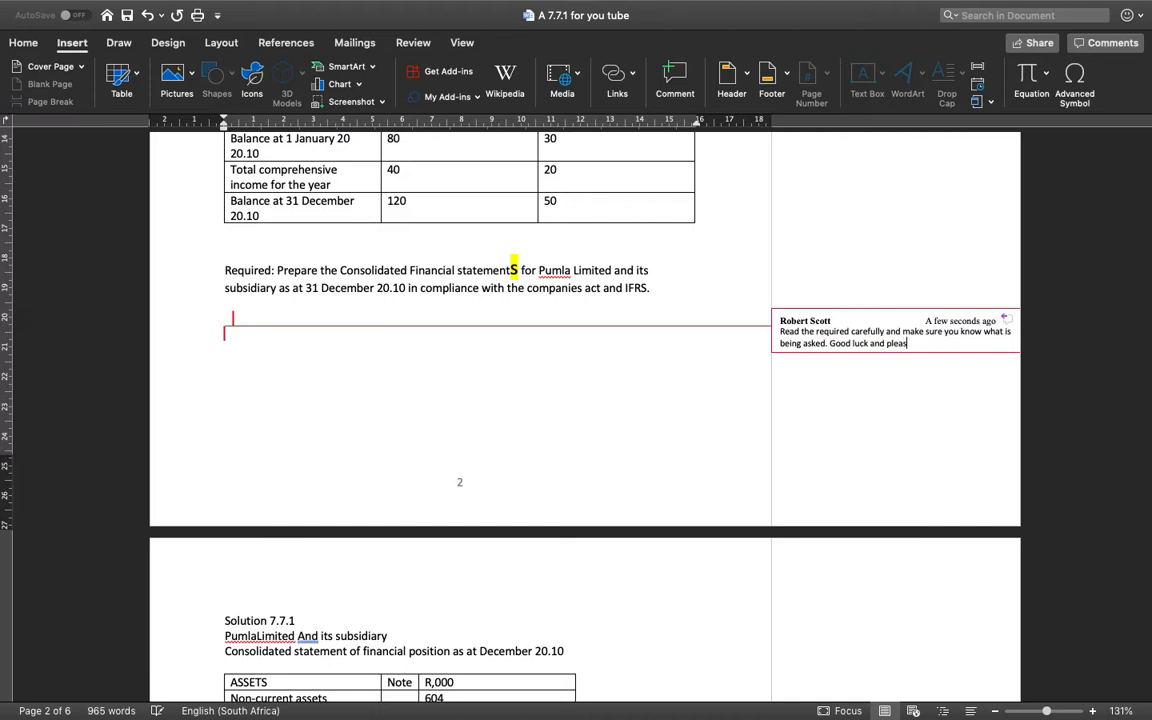
text(e do this question a)
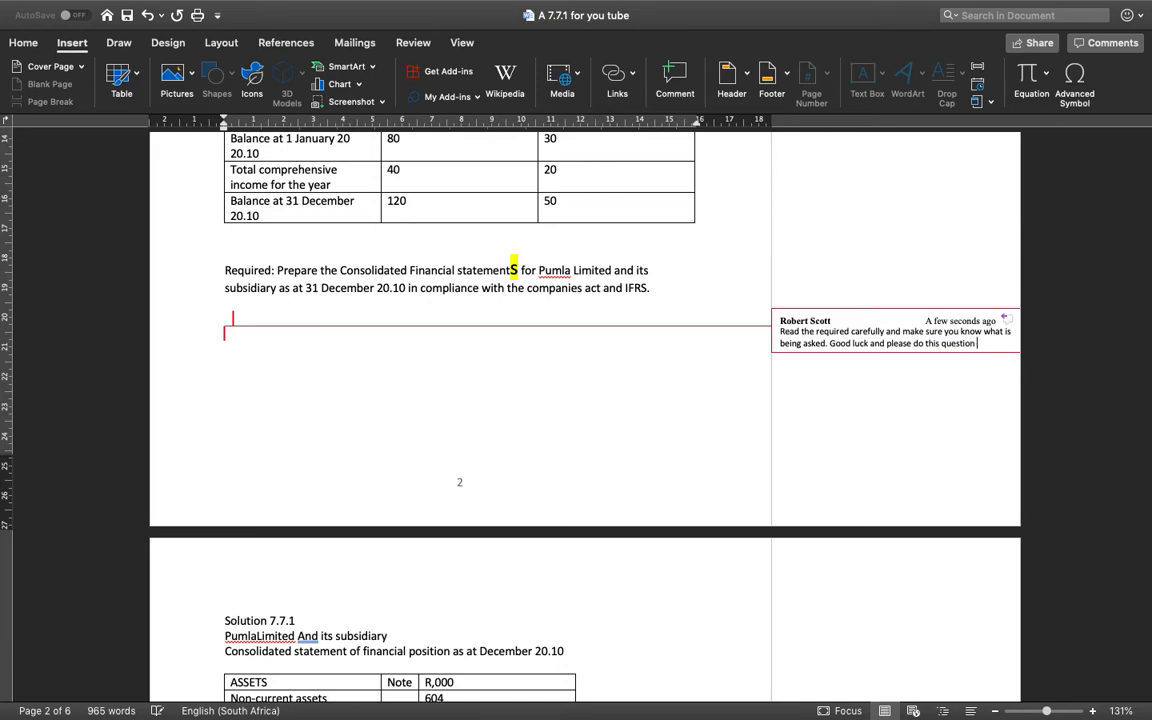